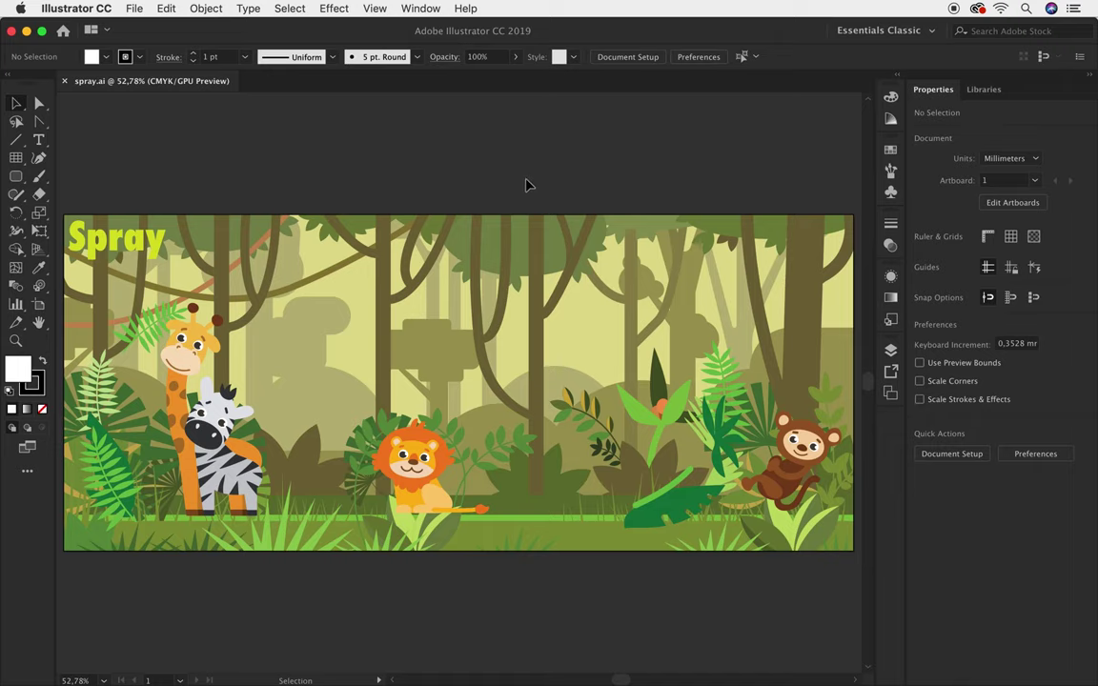
Step: Show the Symbols panel beside the jungle artwork and select the monkey group
left_click(891, 193)
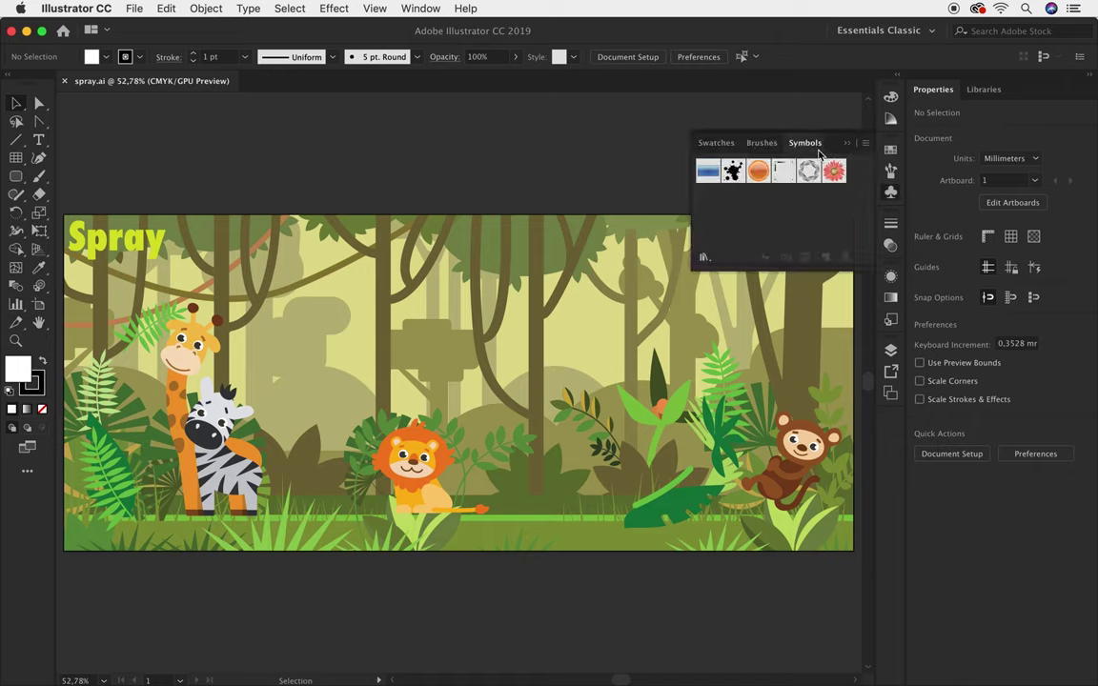
left_click(789, 455)
Step: Save the monkey artwork as a Dynamic Symbol named New Symbol in the Symbols panel
left_click_drag(805, 467, 772, 236)
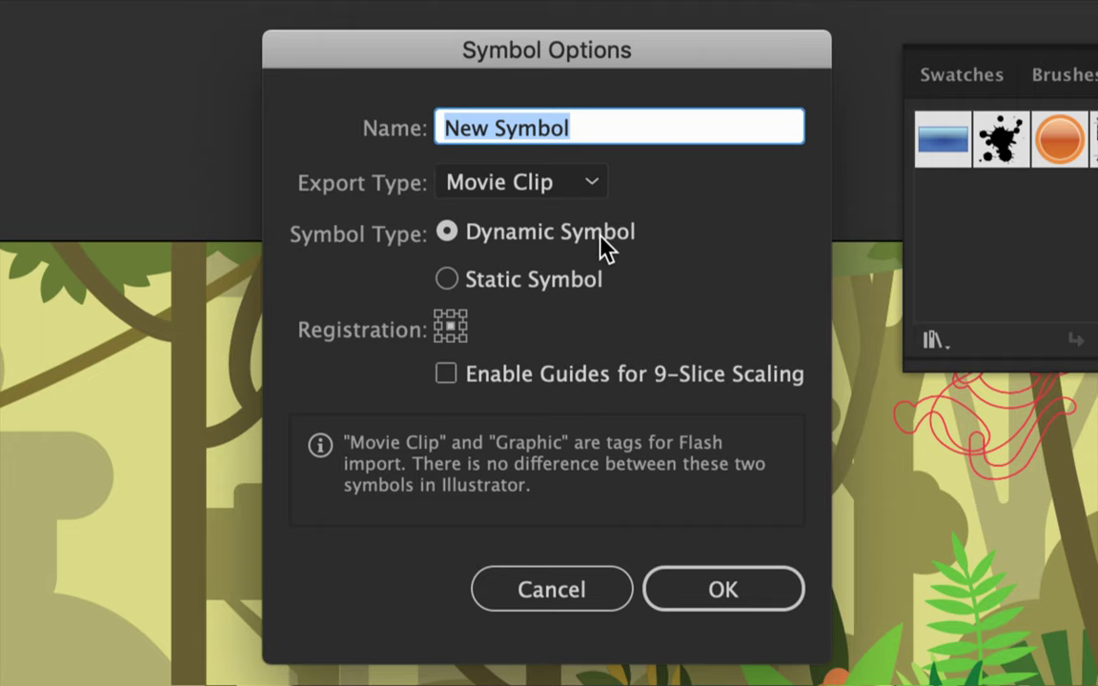
left_click(719, 610)
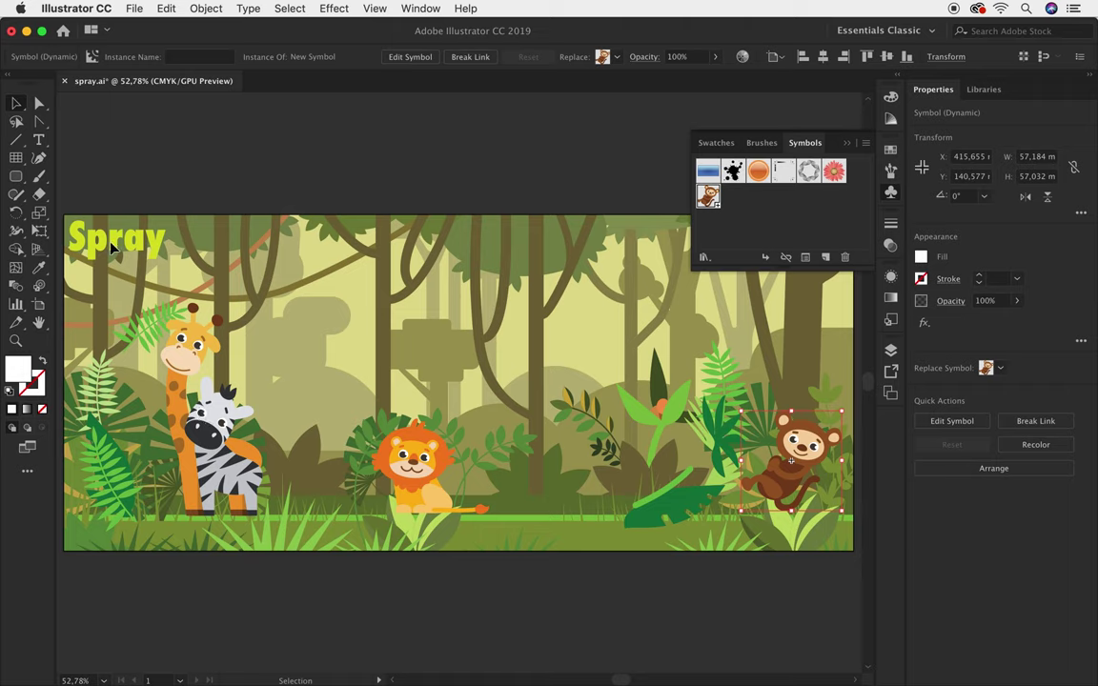
Step: Tear off the symbolism tools into a floating strip positioned near the top
left_click_drag(39, 286, 234, 300)
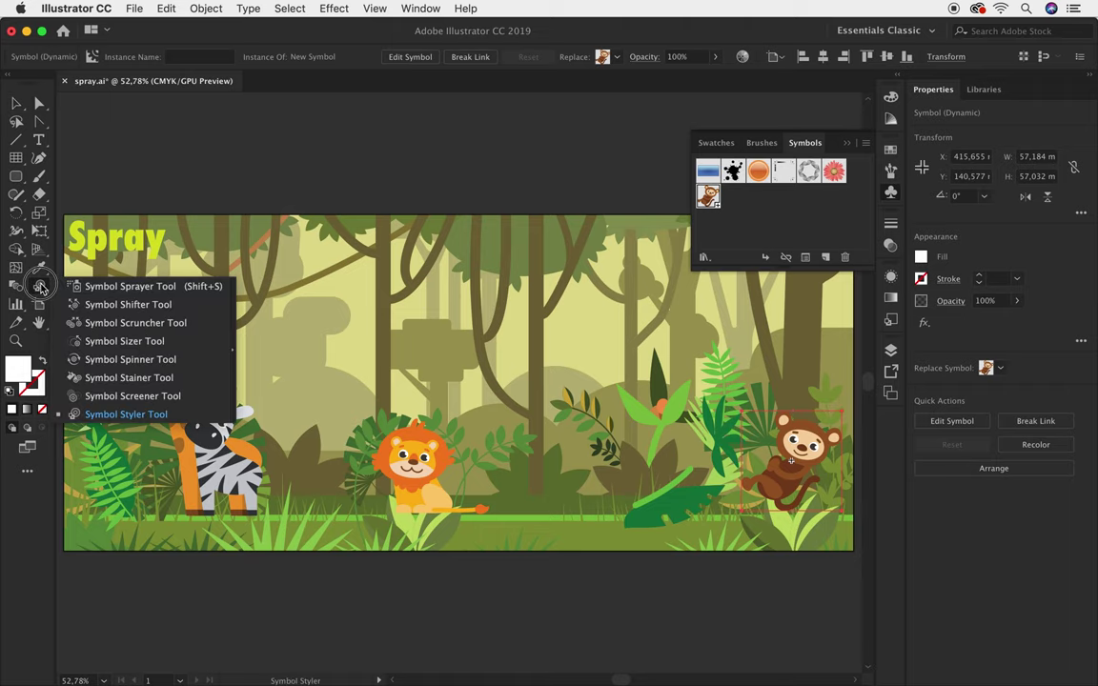
left_click(231, 291)
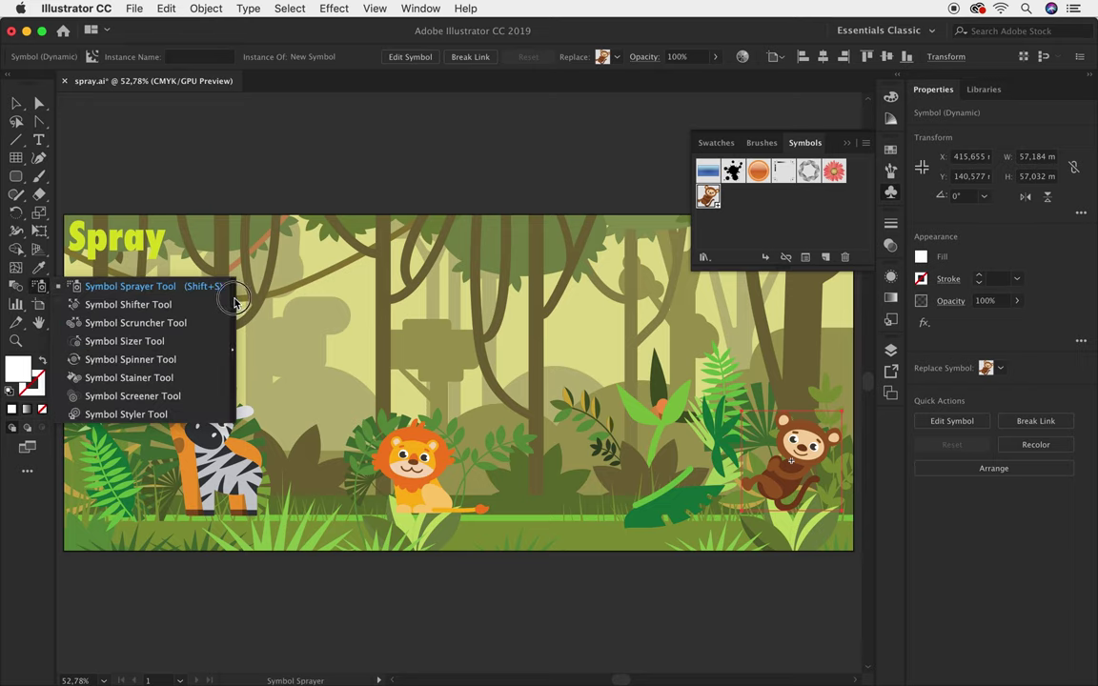
left_click_drag(41, 288, 219, 302)
left_click_drag(152, 299, 155, 108)
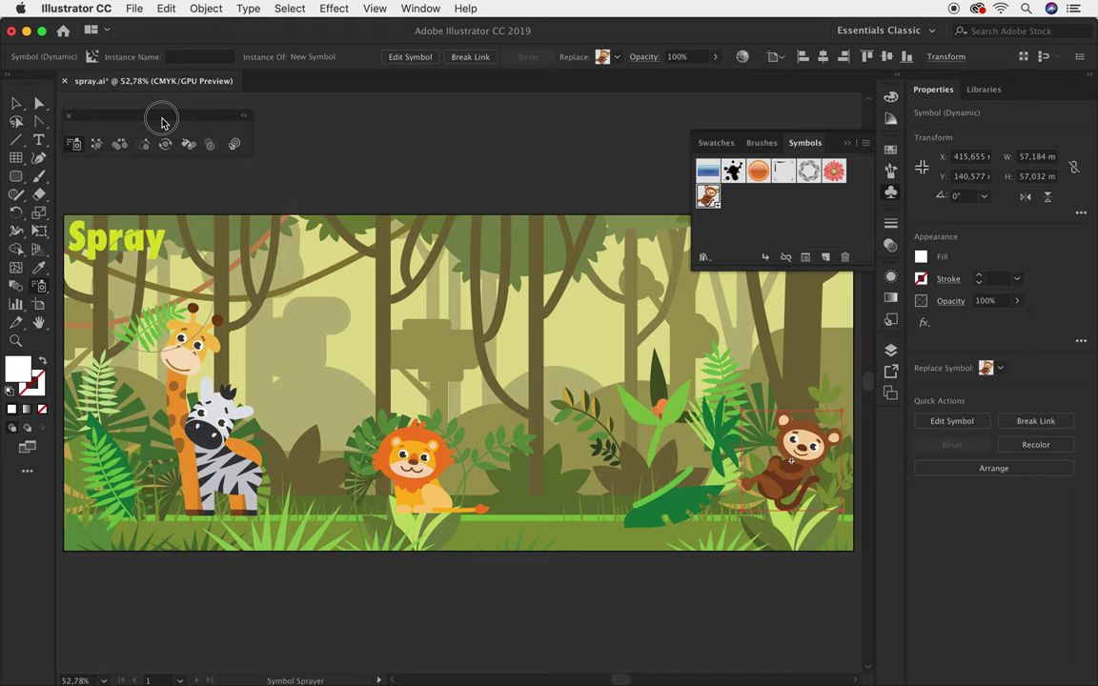
left_click_drag(83, 113, 95, 105)
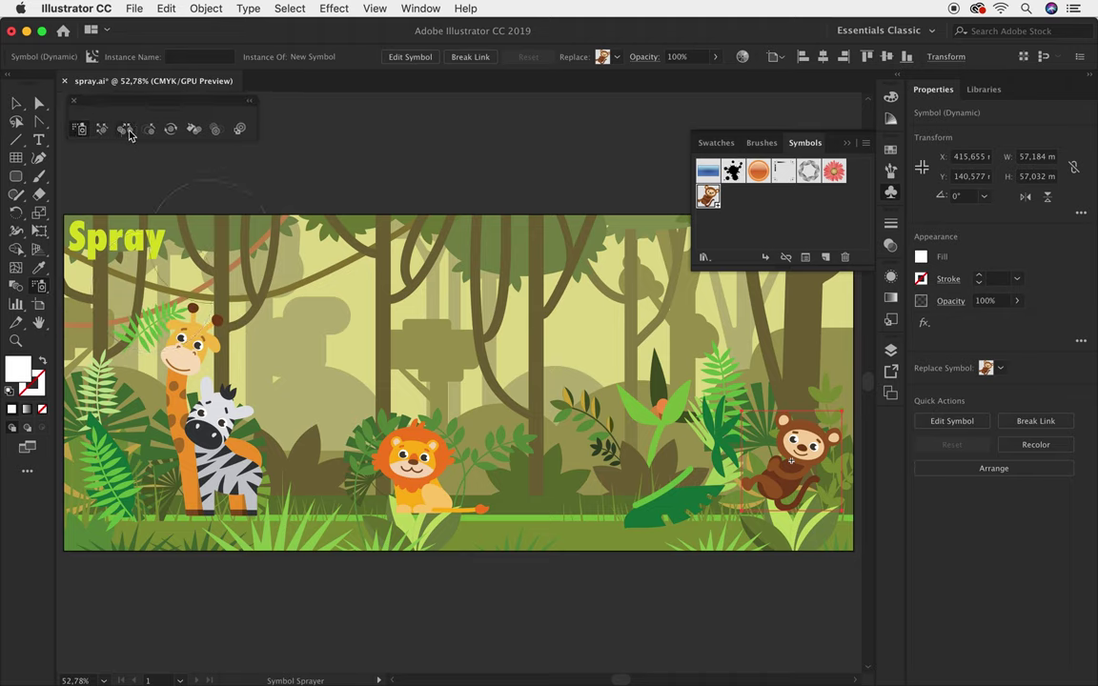
Step: Set the Symbol Sprayer diameter to 20 mm
double_click(81, 128)
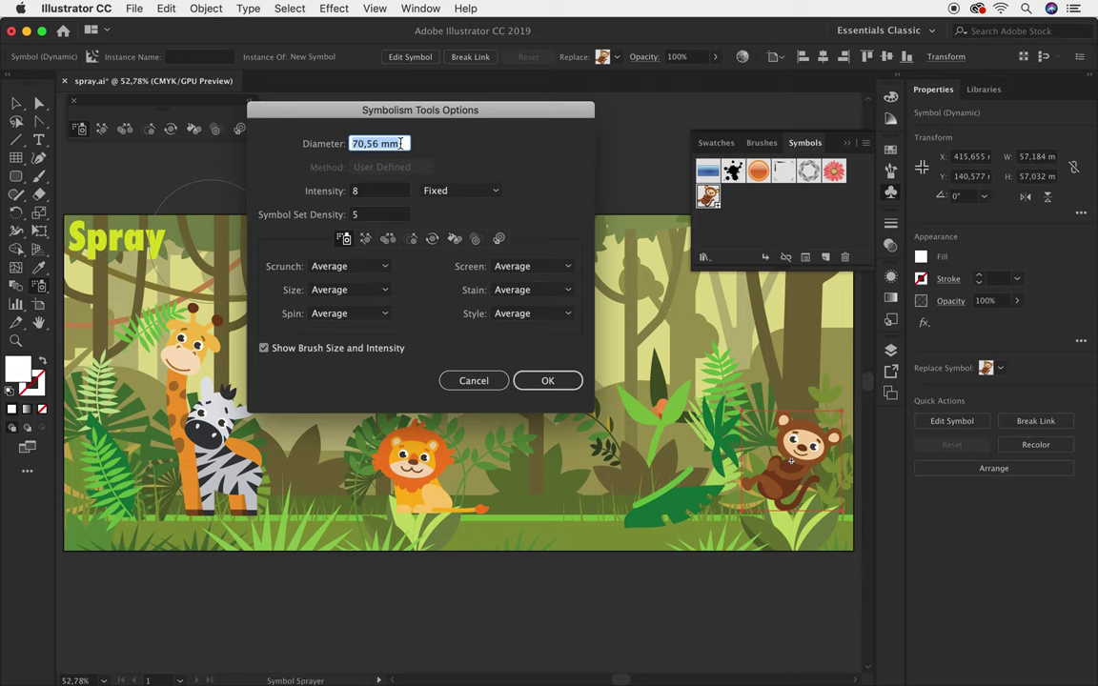
type("20")
left_click(550, 381)
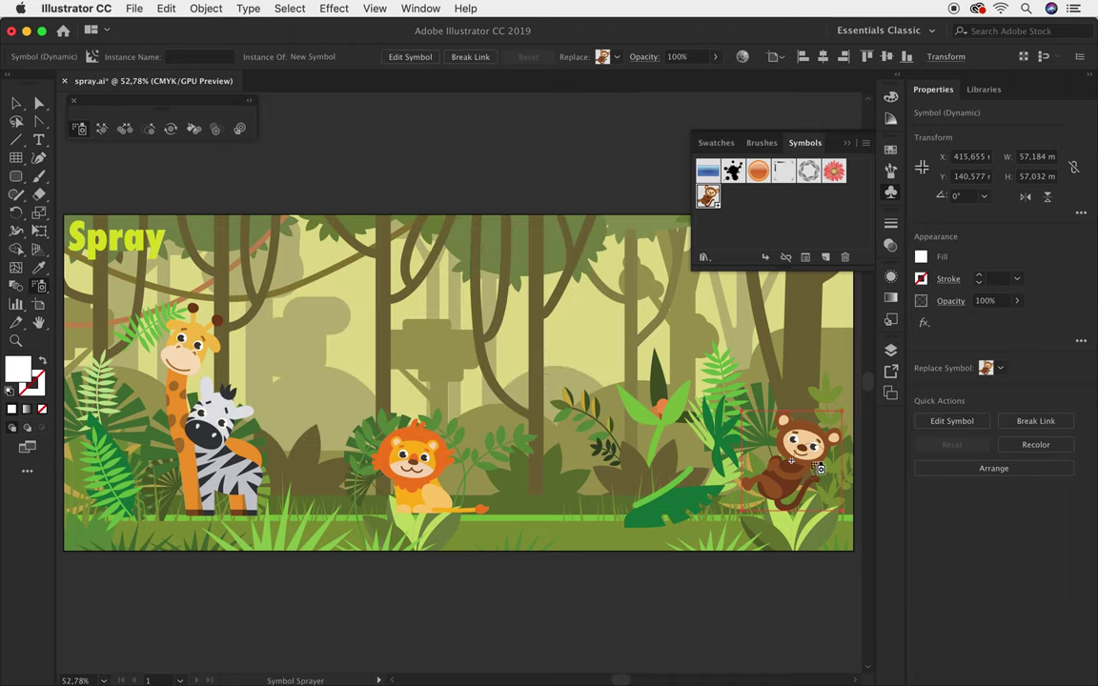
Step: Spray a trail of monkey symbols across the jungle, then shift a few into new spots
mouse_move(791, 462)
left_mouse_down()
mouse_move(598, 445)
mouse_move(222, 297)
left_mouse_up()
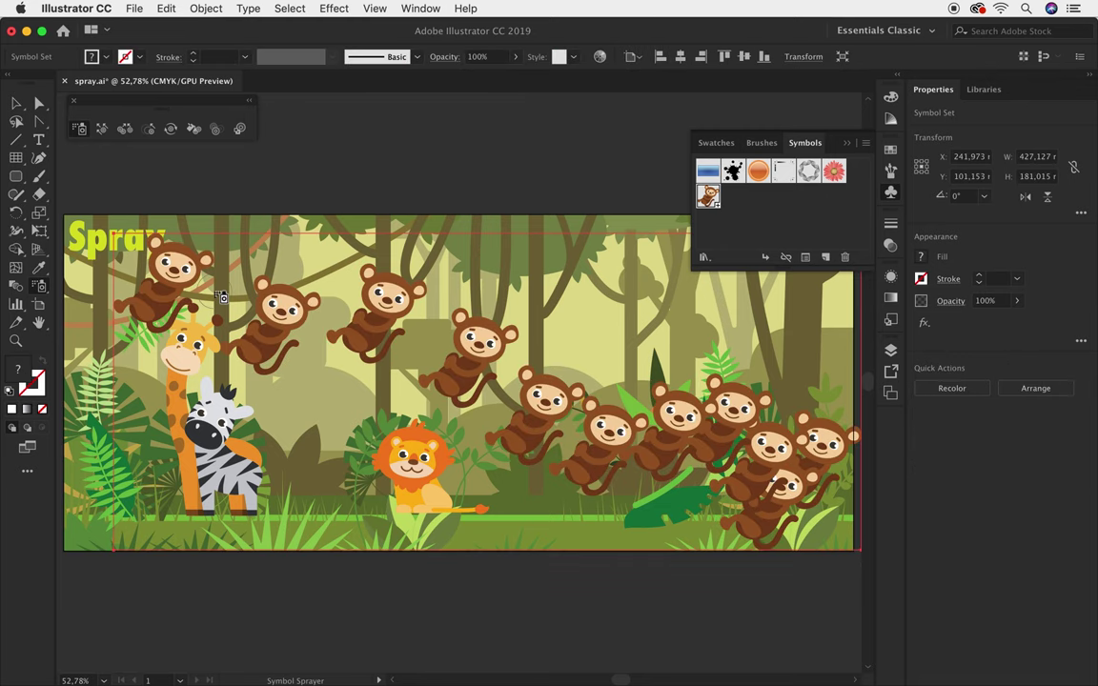
left_click(102, 129)
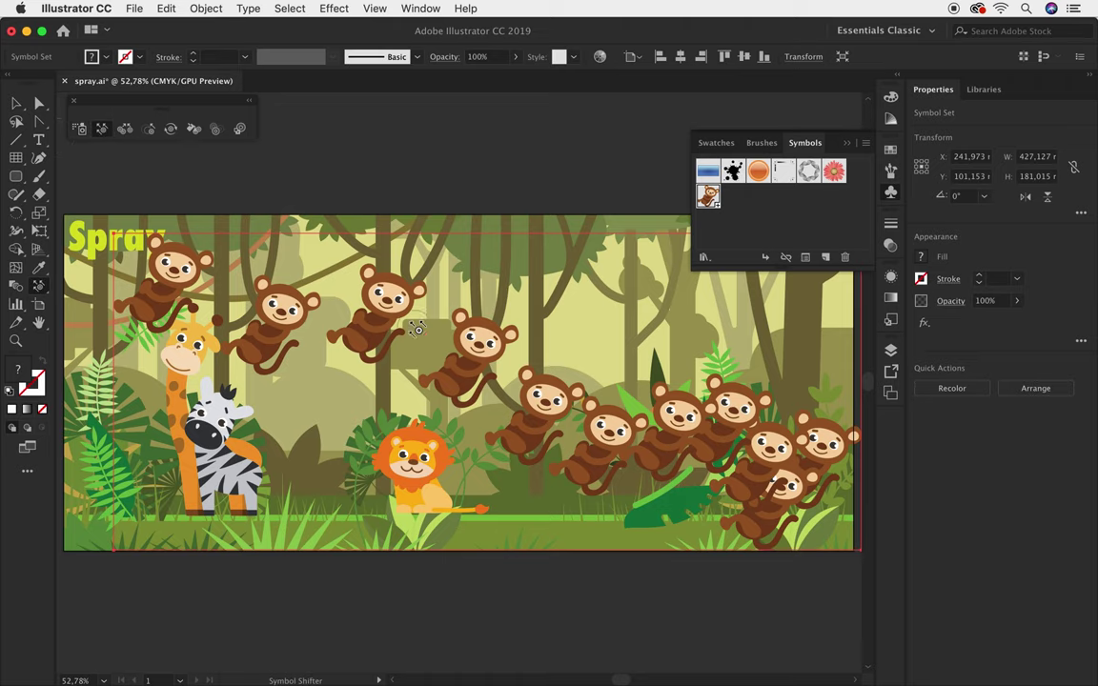
left_click_drag(355, 332, 329, 348)
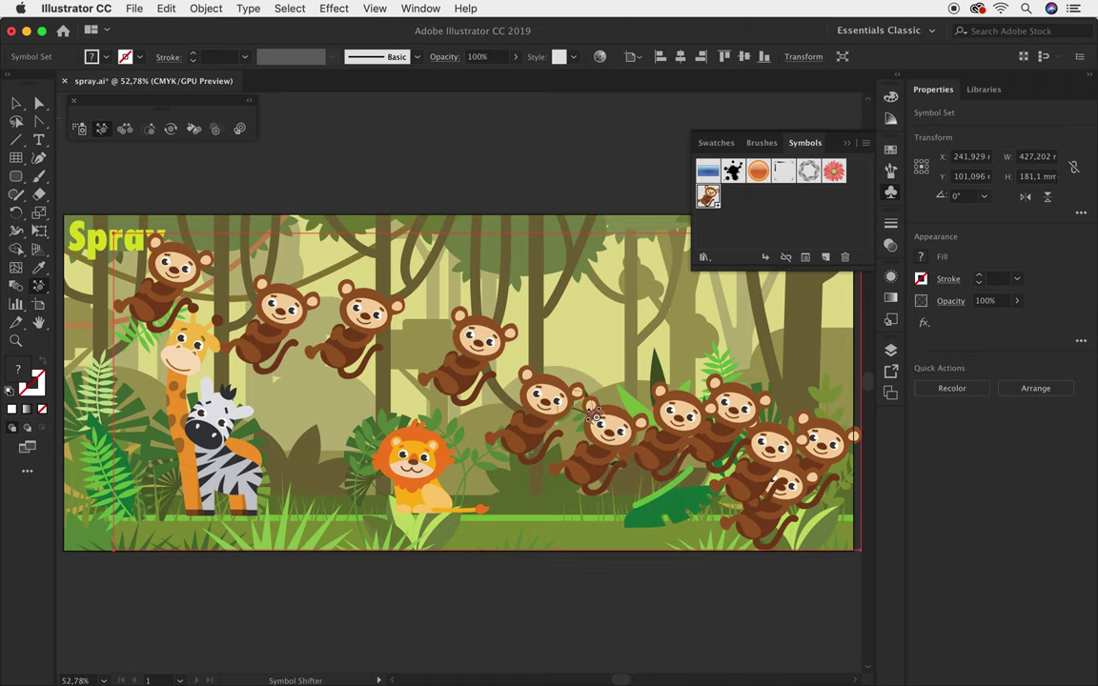
left_click_drag(648, 362, 710, 429)
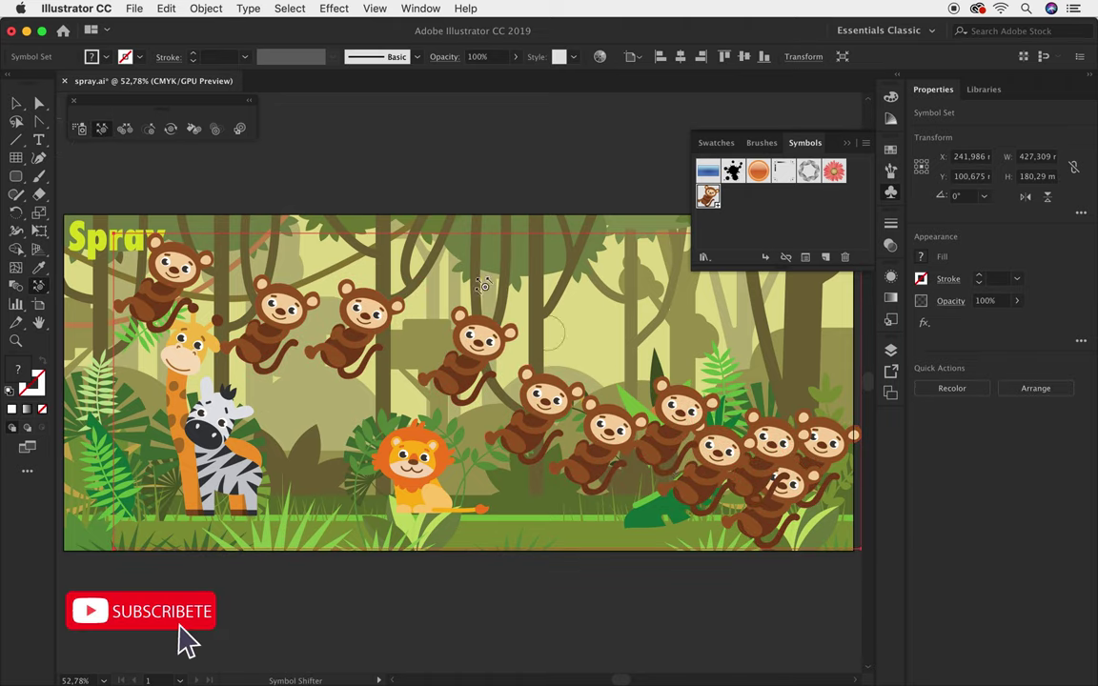
Step: Scrunch the sprayed monkeys closer together in the left and right clusters
left_click(125, 129)
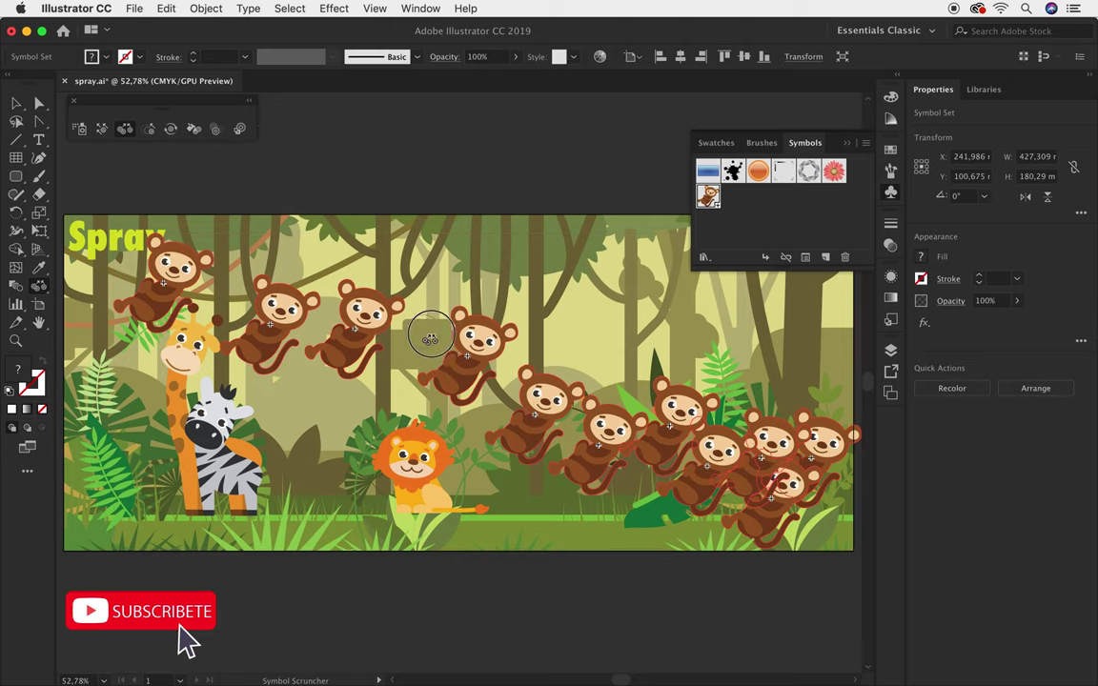
left_click_drag(333, 301, 483, 422)
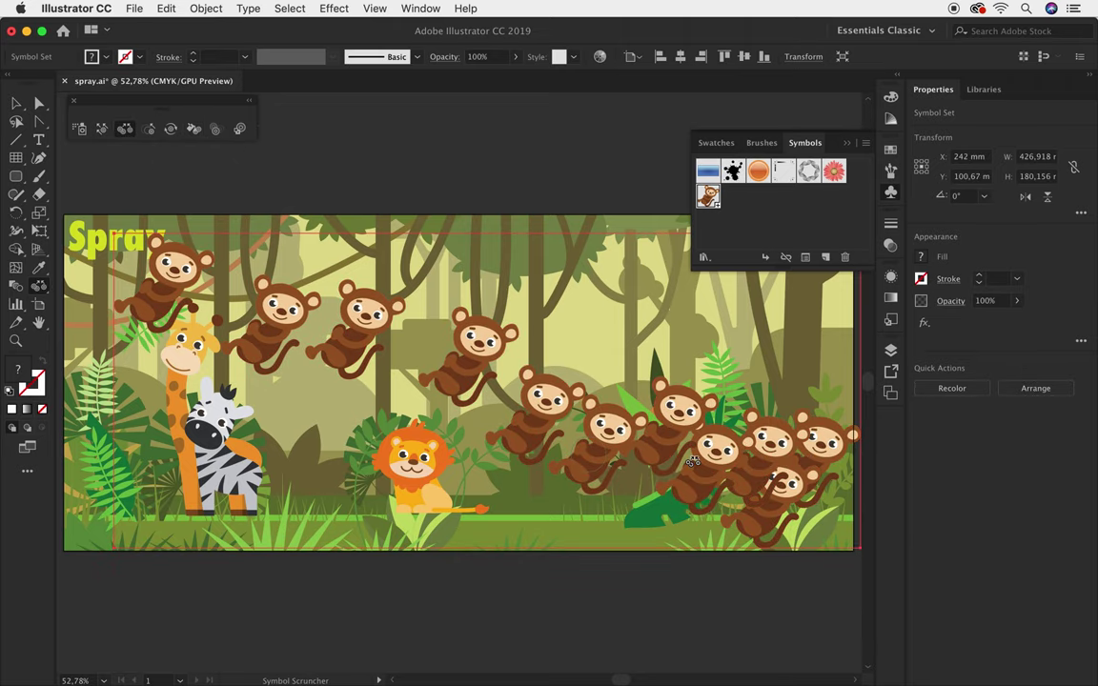
left_click(619, 436)
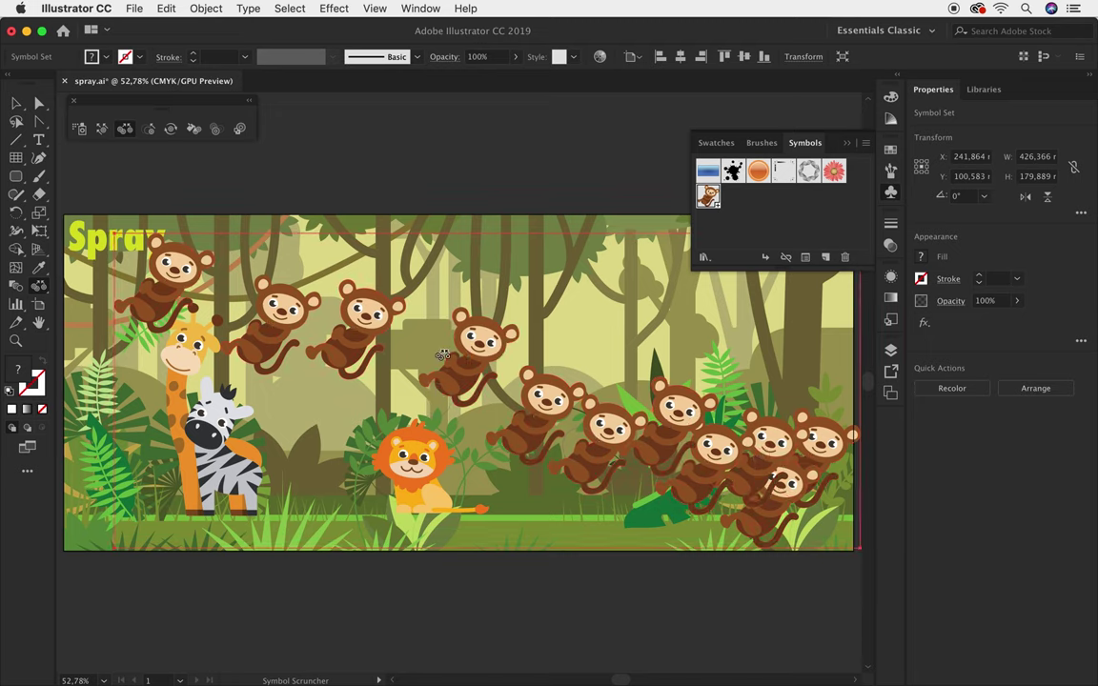
Step: Enlarge several monkeys with the Symbol Sizer, making one right-hand monkey huge
left_click(147, 129)
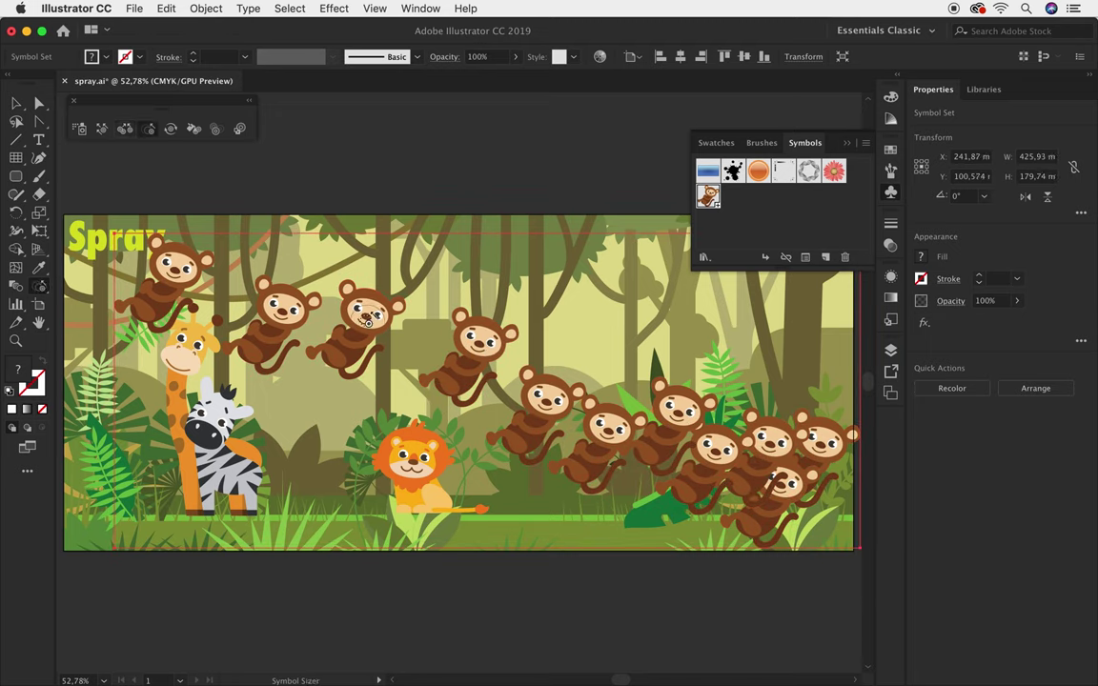
mouse_move(329, 287)
left_mouse_down()
mouse_move(384, 267)
mouse_move(606, 260)
left_mouse_up()
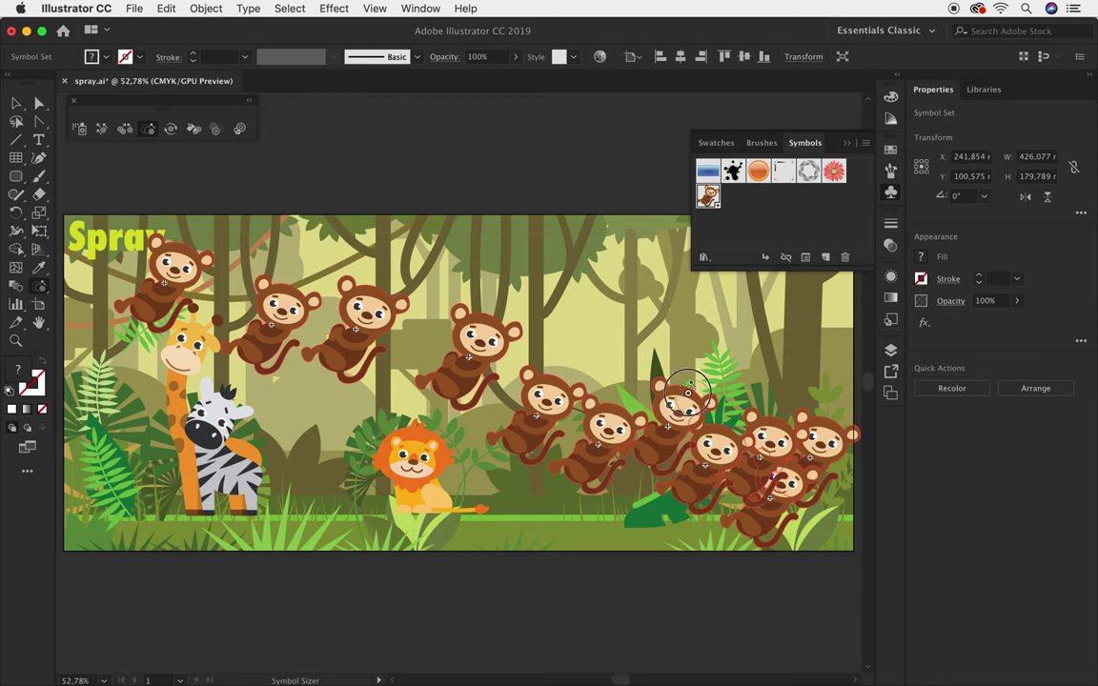
left_click_drag(671, 412, 536, 412)
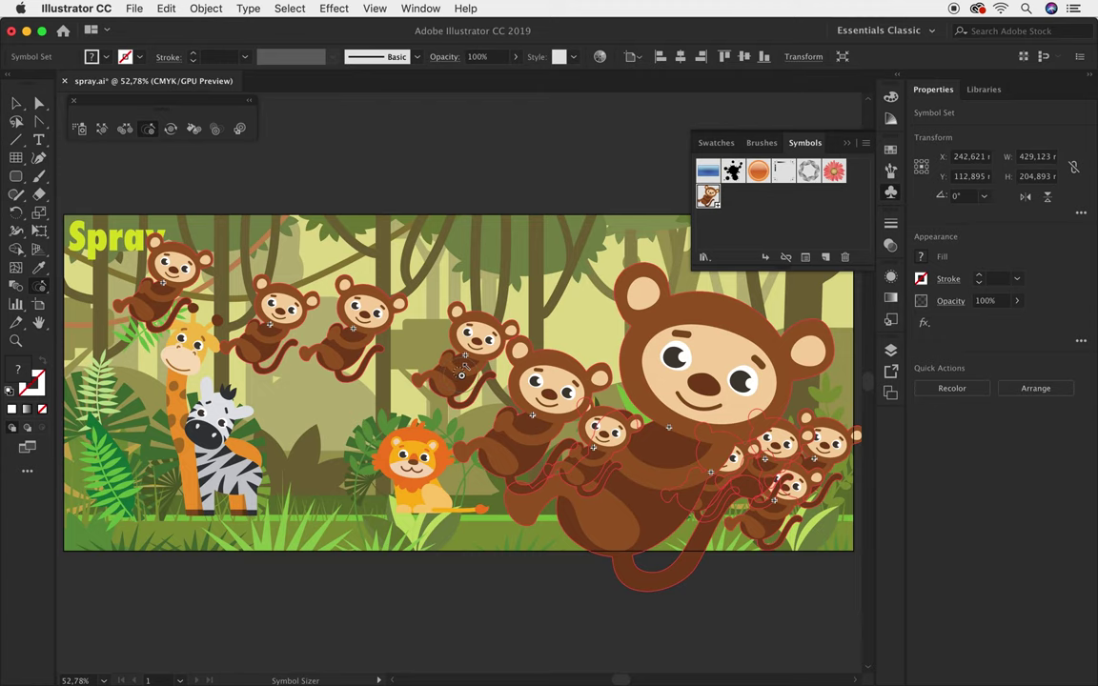
left_click_drag(536, 411, 316, 181)
Step: Rotate a tilted monkey upright with the Symbol Spinner
left_click(171, 129)
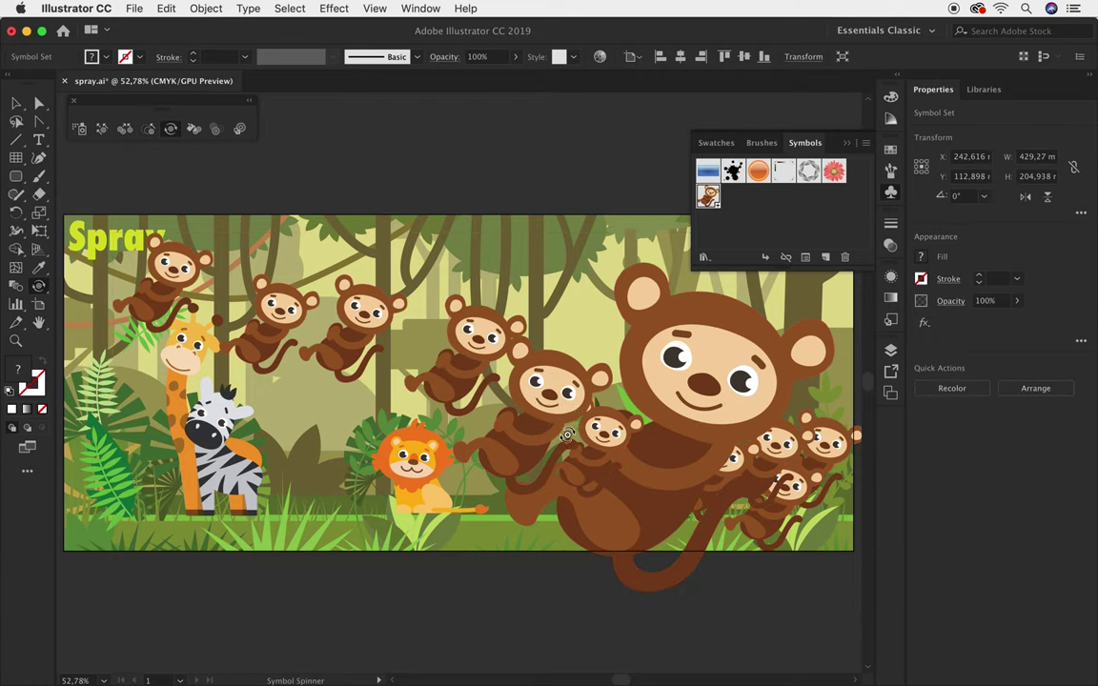
left_click_drag(549, 381, 495, 357)
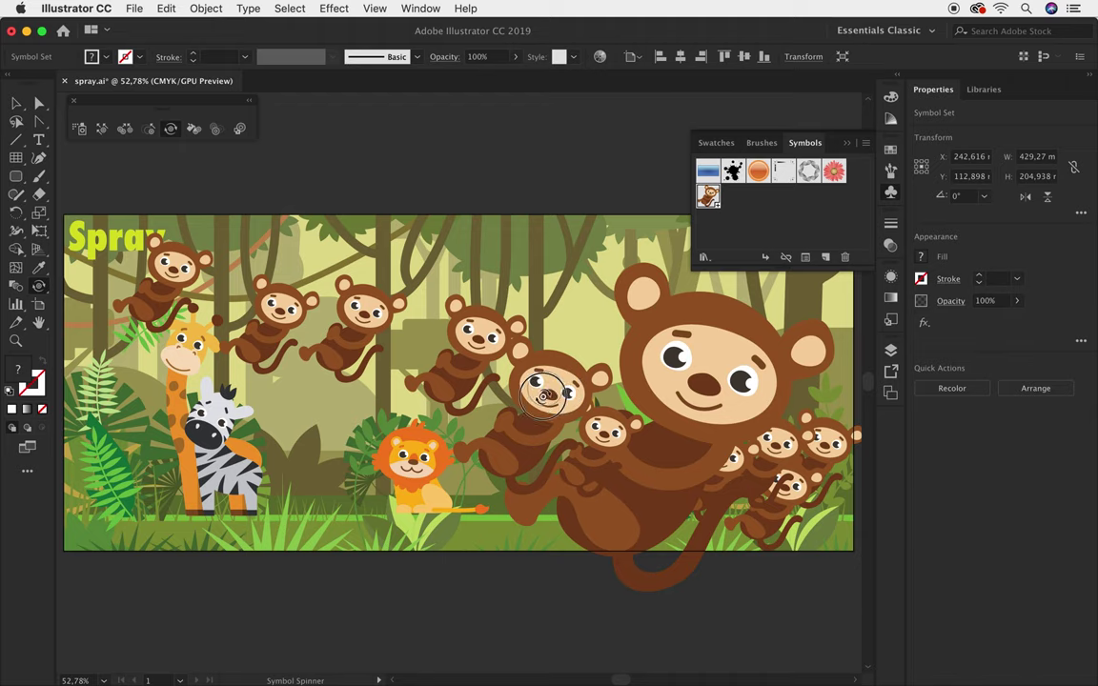
left_click(717, 381)
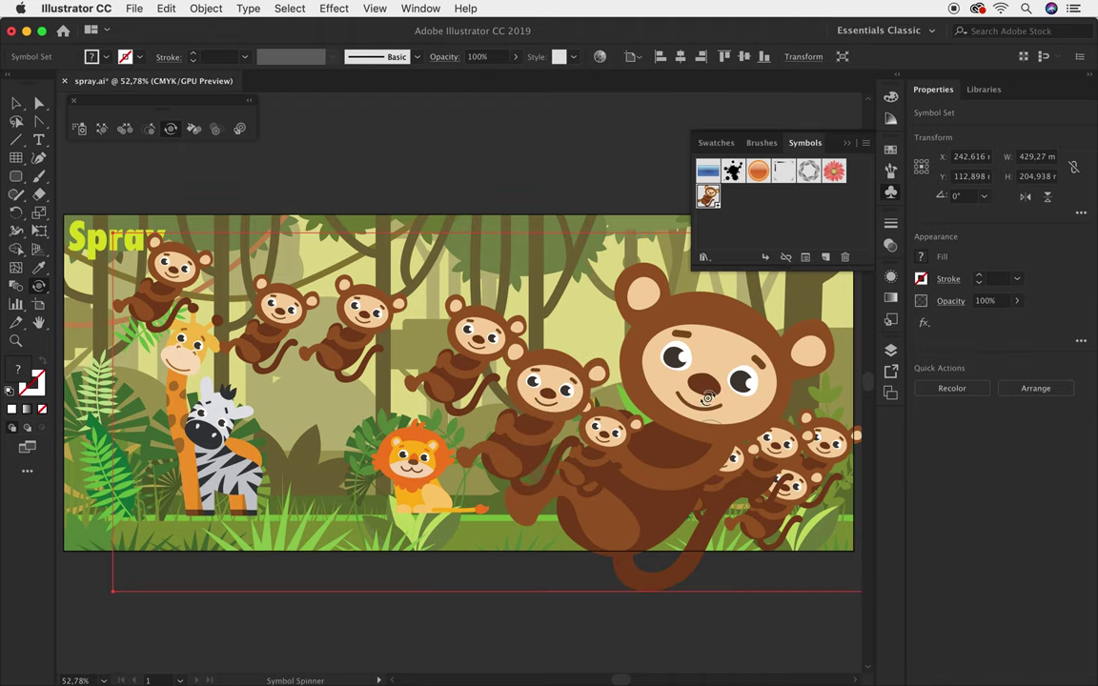
Step: Set the Symbol Spinner diameter to 50 and turn two more monkeys upright
double_click(171, 130)
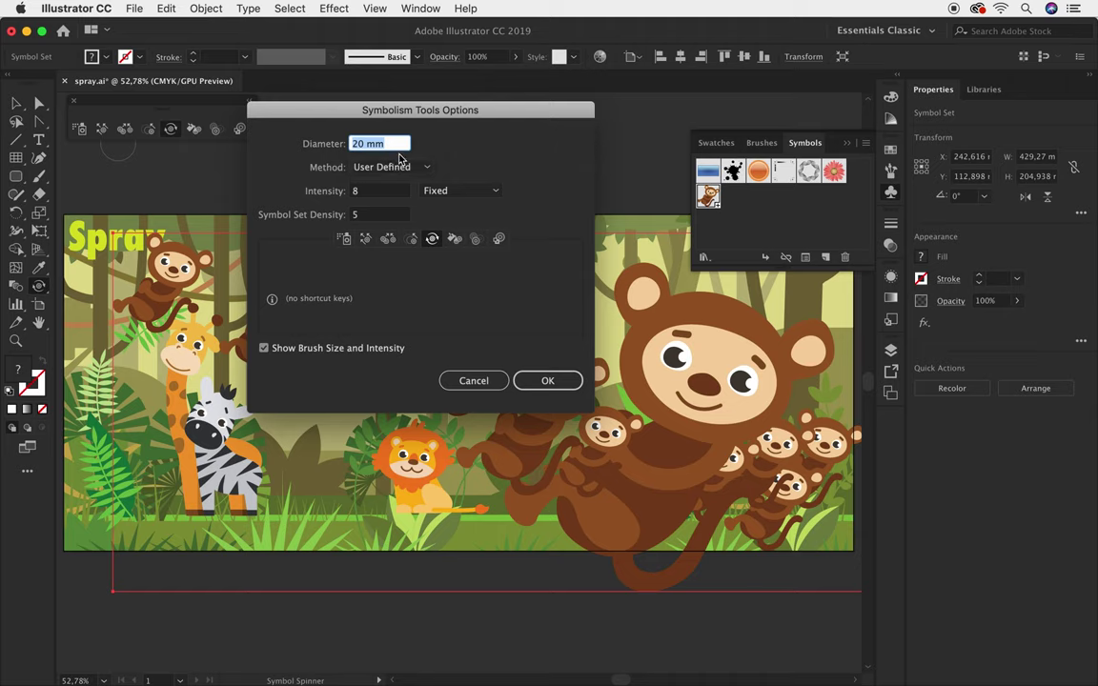
type("50")
key("Return")
left_click_drag(548, 412, 584, 354)
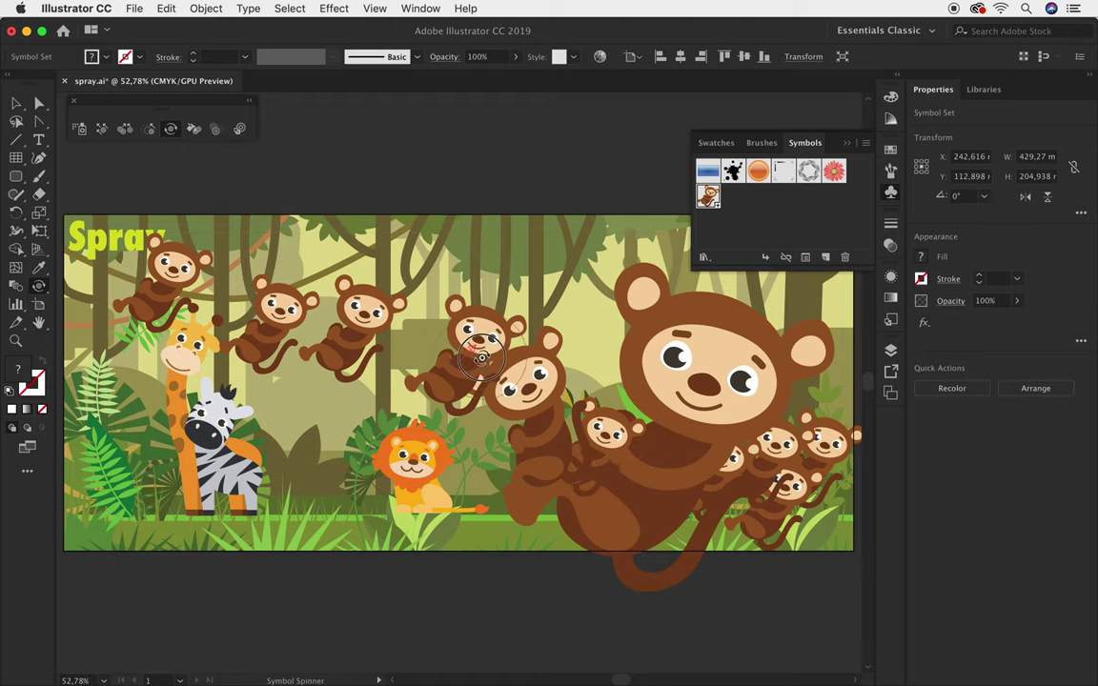
left_click_drag(356, 321, 329, 286)
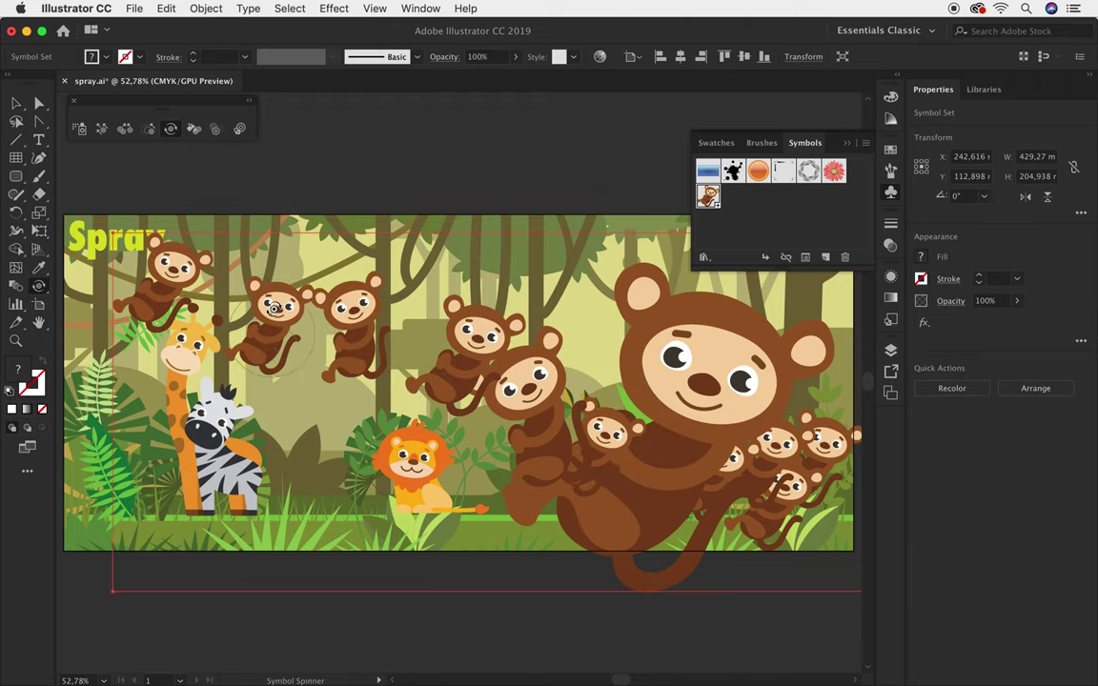
left_click(193, 129)
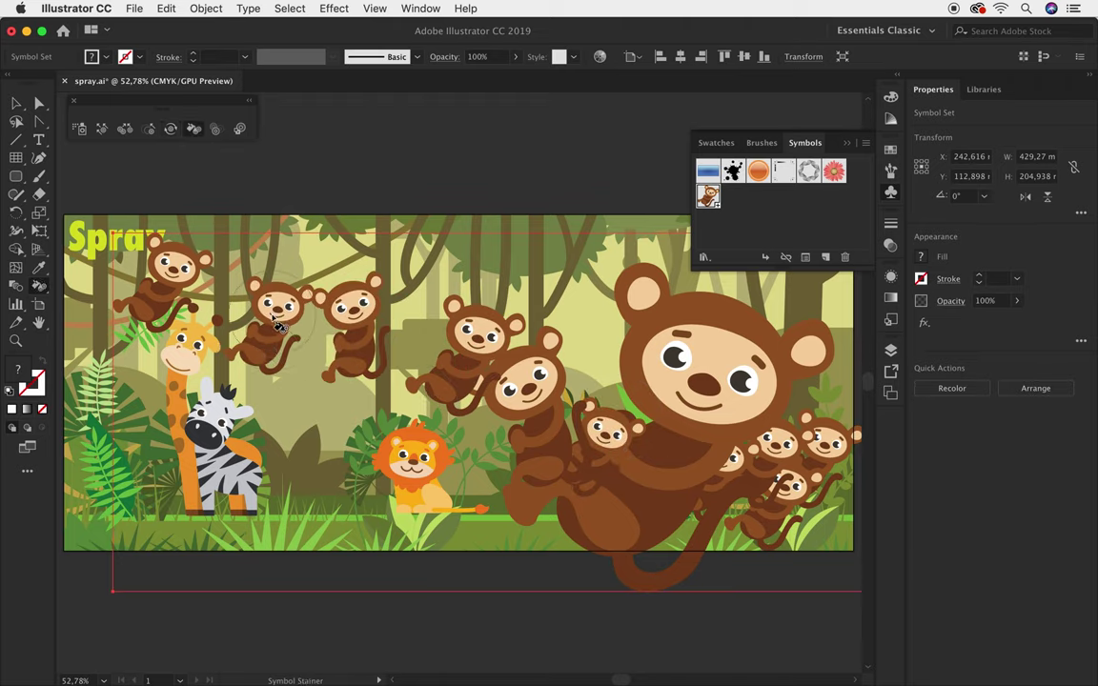
Step: Tint the top-left monkey grey, then tint the vine monkey reddish with a red fill
left_click(169, 291)
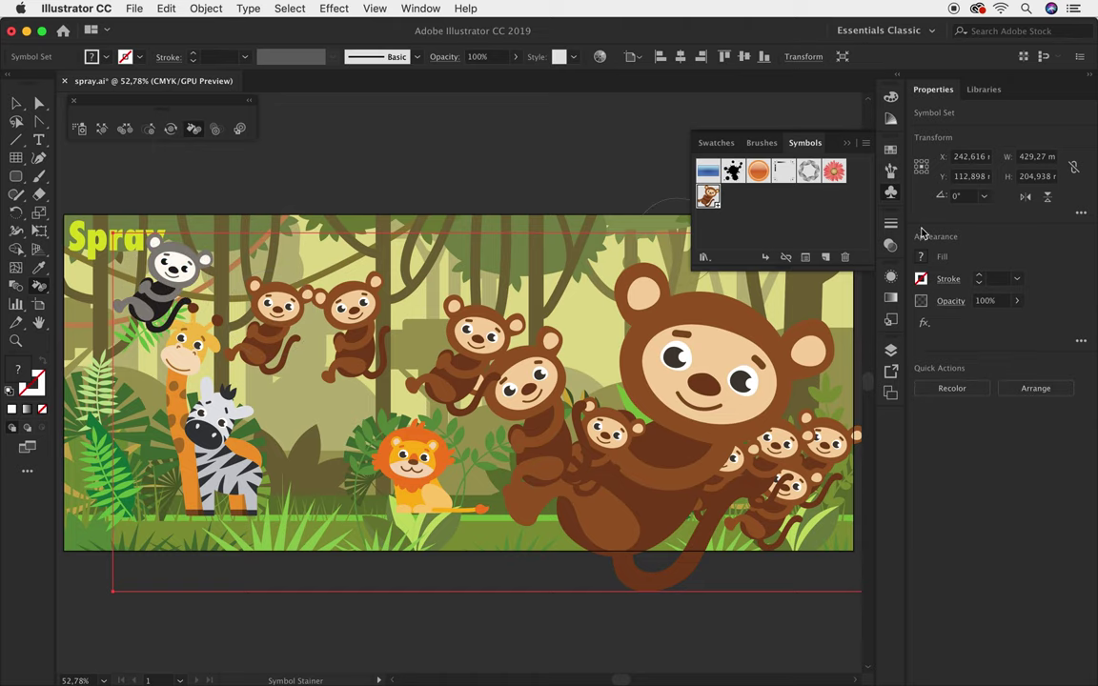
left_click(920, 259)
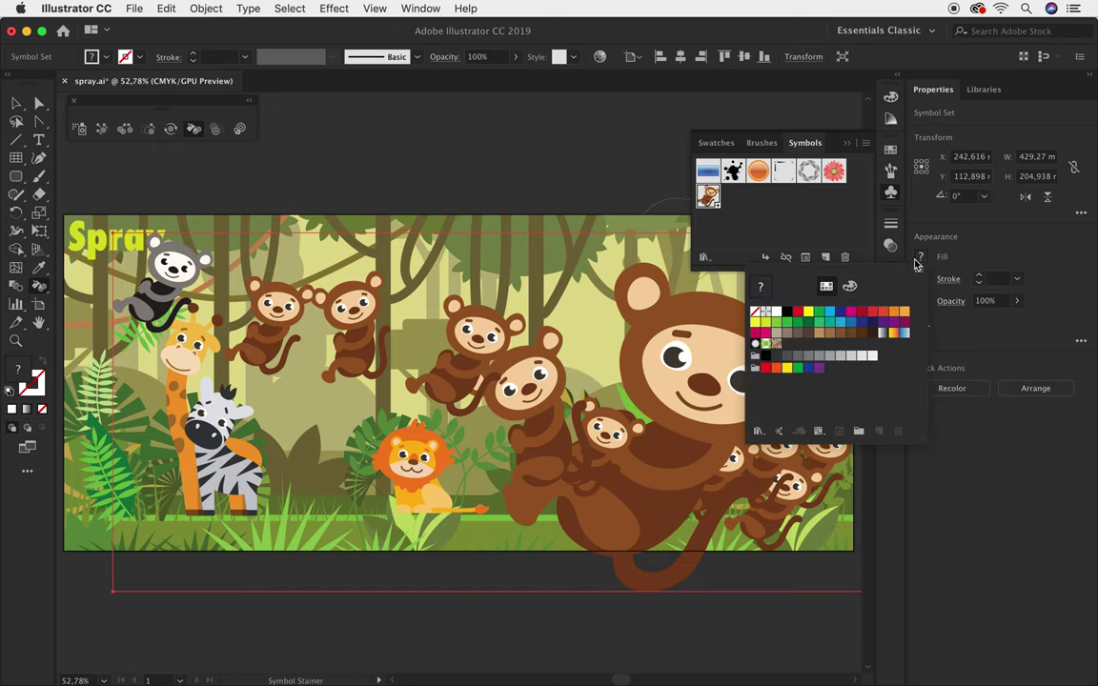
left_click(796, 313)
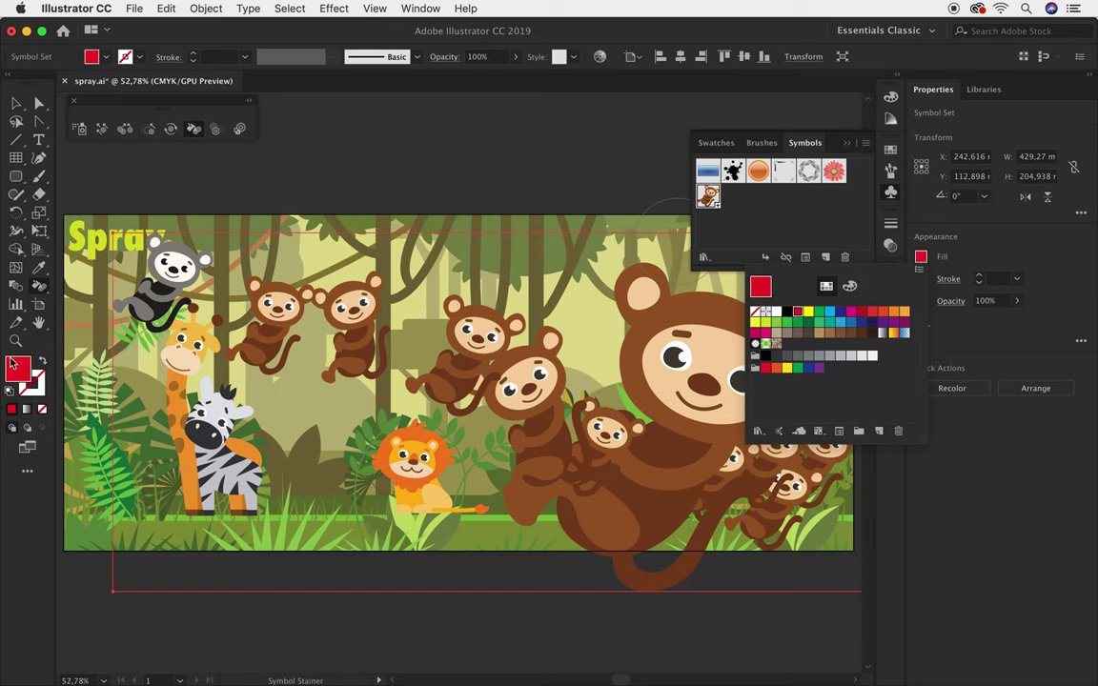
left_click(250, 328)
left_click_drag(238, 285, 280, 317)
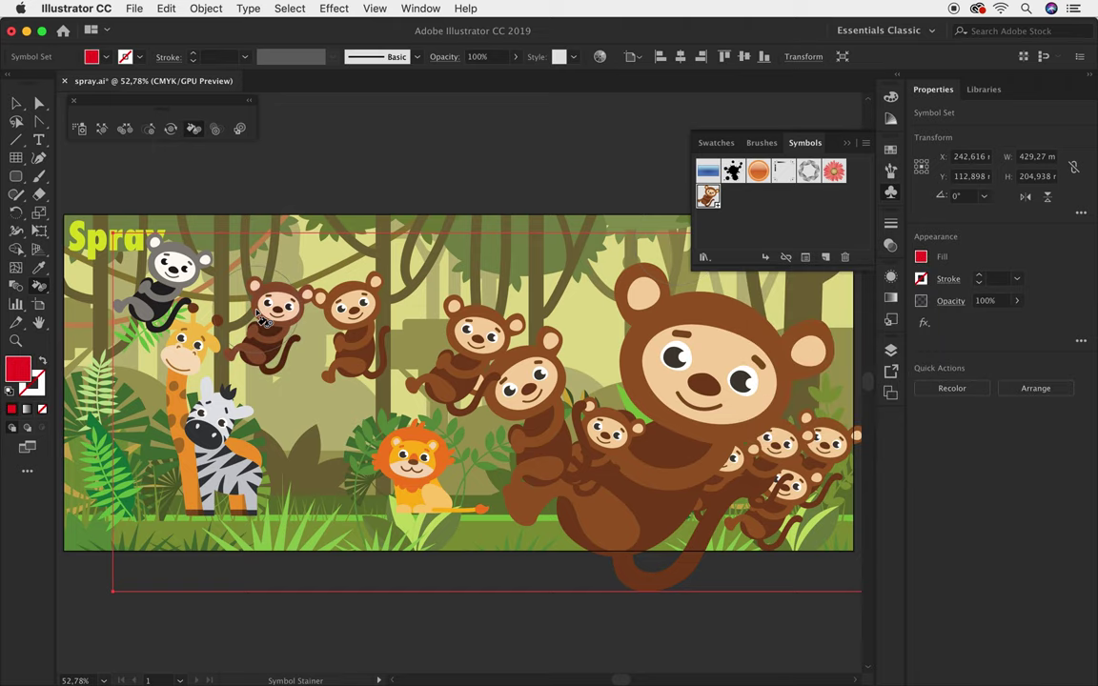
Step: Switch the fill to yellow and tint the third monkey yellowish-green
left_click(920, 258)
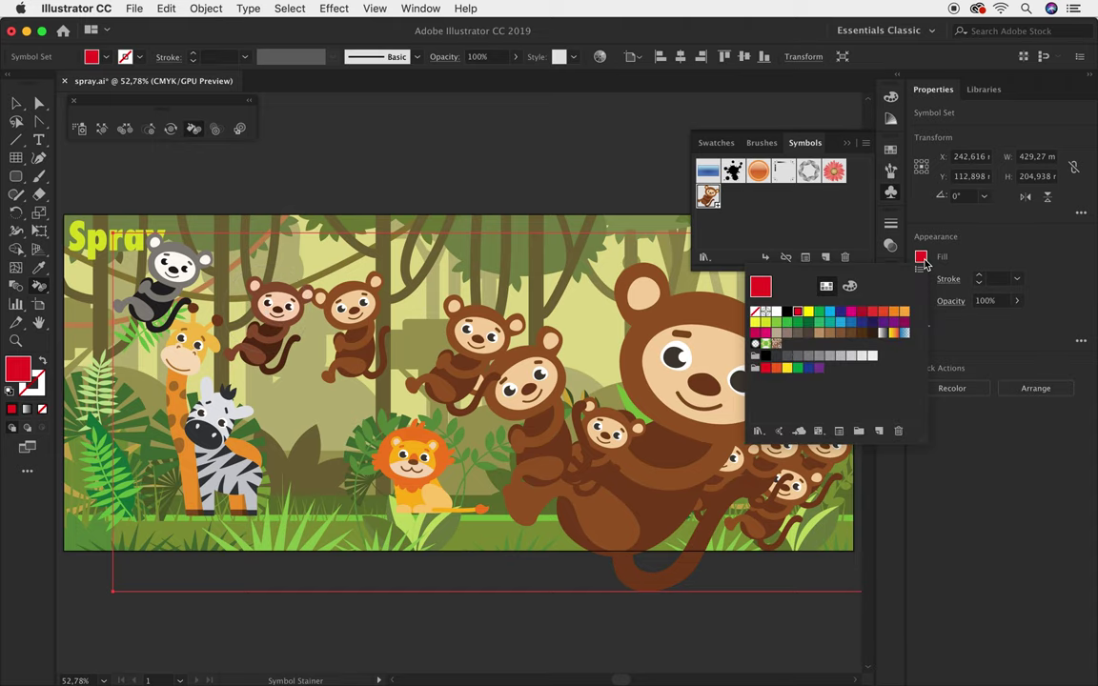
left_click(755, 322)
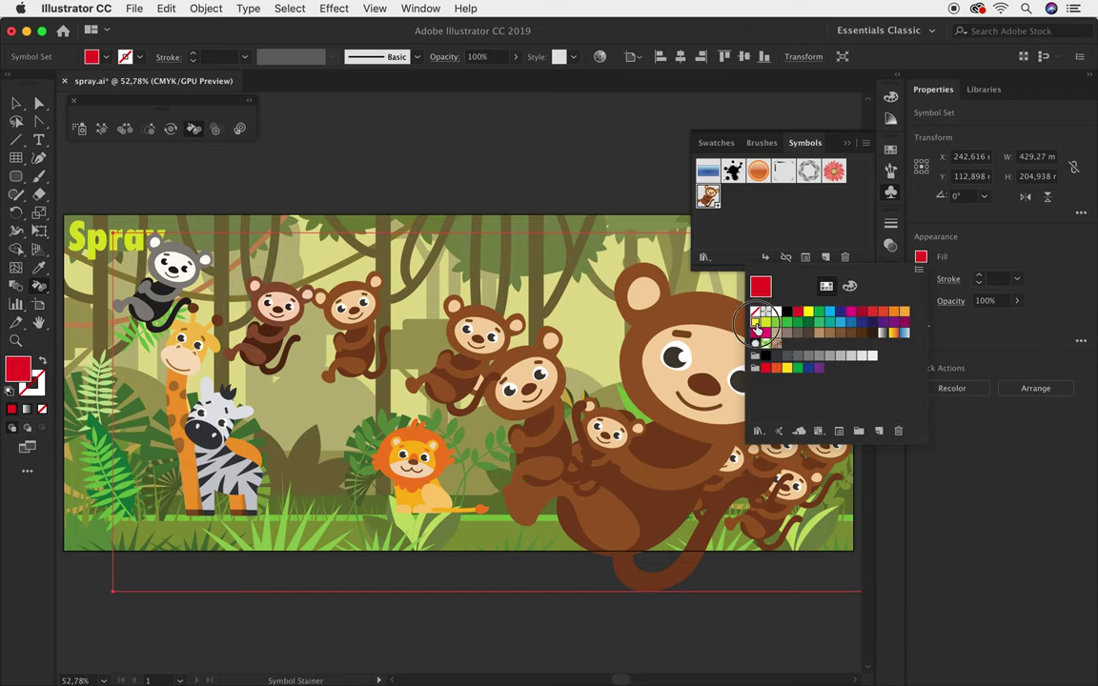
left_click(353, 324)
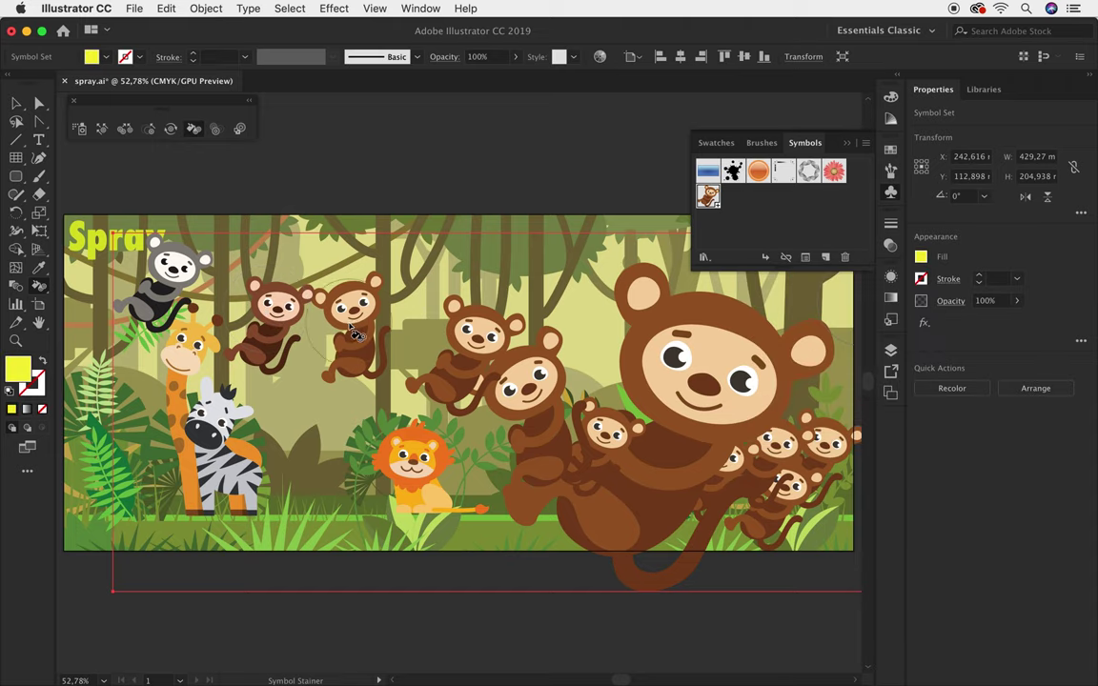
Step: Make the yellow-tinted monkey, its neighbour and the big monkey's face translucent
left_click(216, 130)
left_click(354, 324)
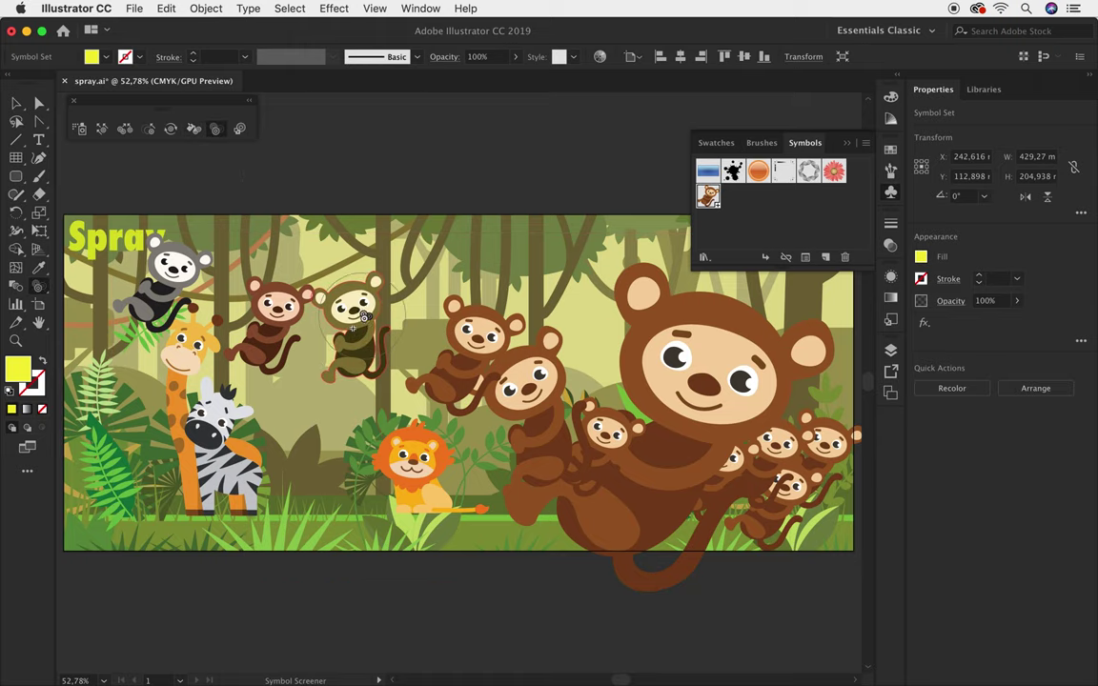
left_click(448, 322)
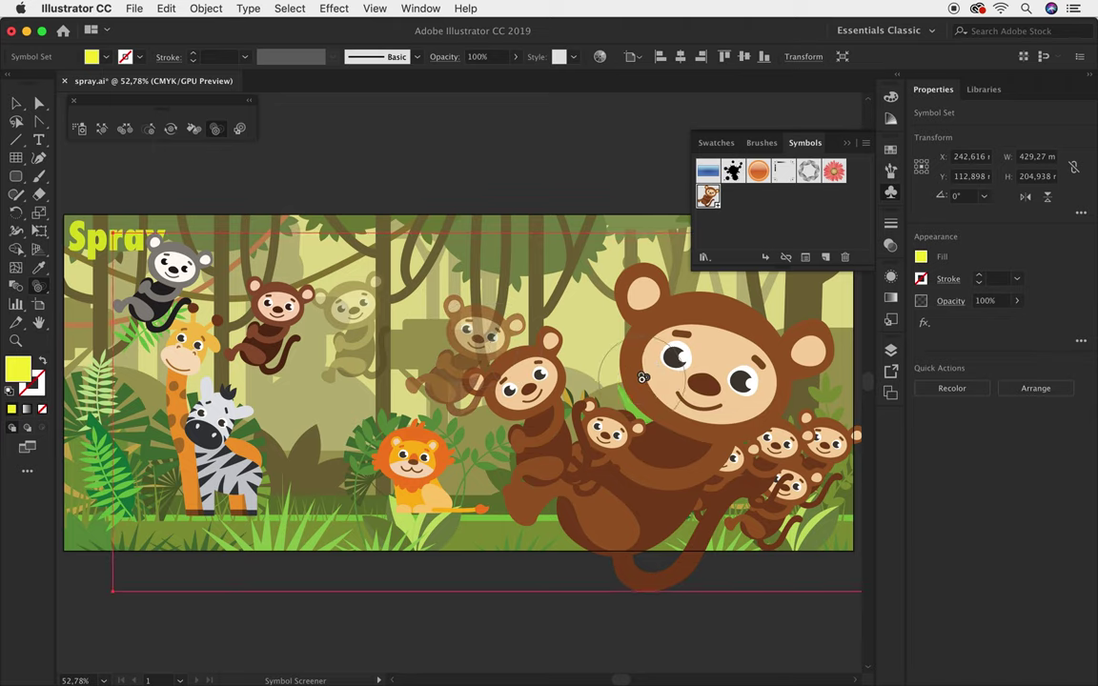
left_click_drag(642, 378, 740, 410)
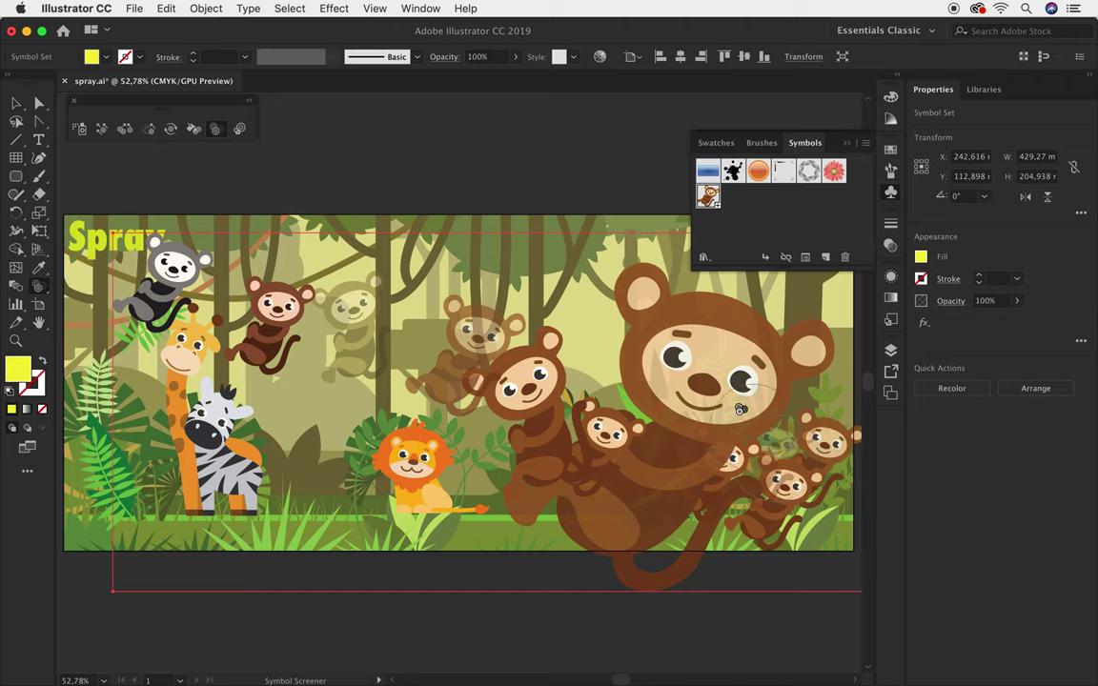
Step: Fade one small monkey to full transparency and lighten the brown vine monkey
left_click(476, 353)
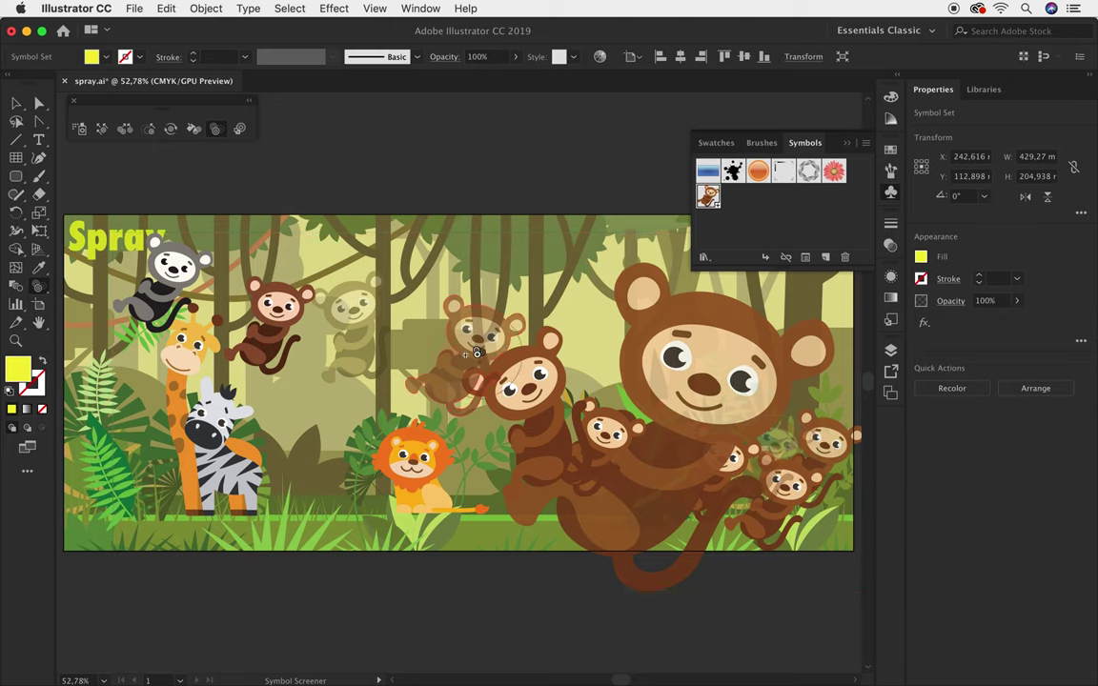
left_click_drag(477, 352, 467, 338)
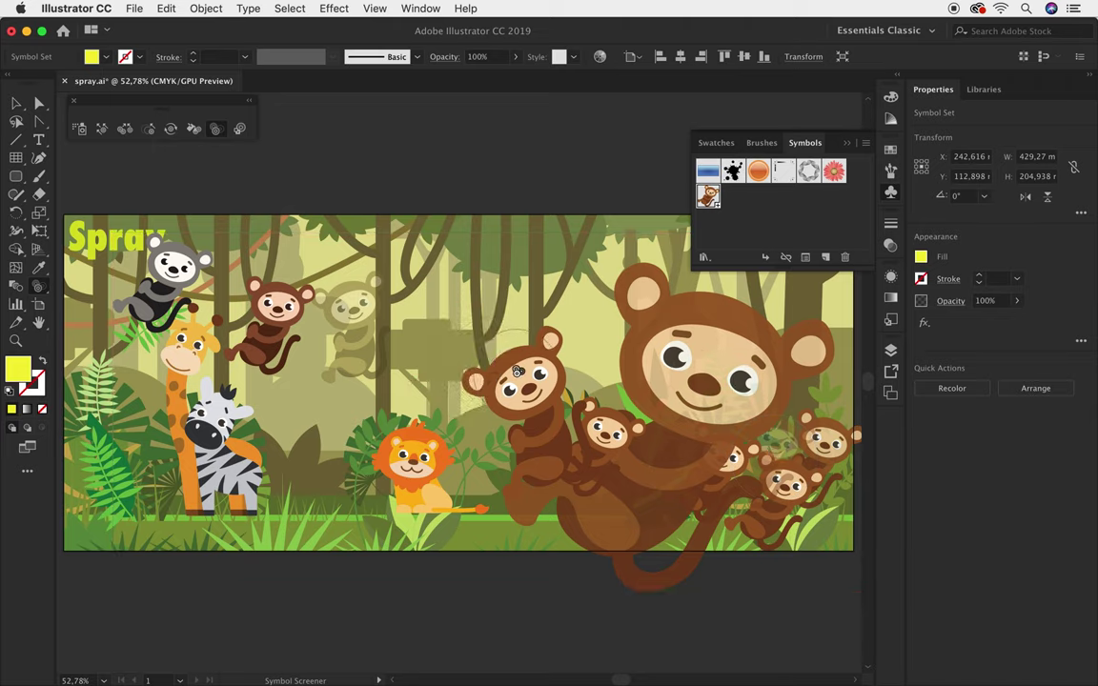
left_click_drag(517, 372, 522, 369)
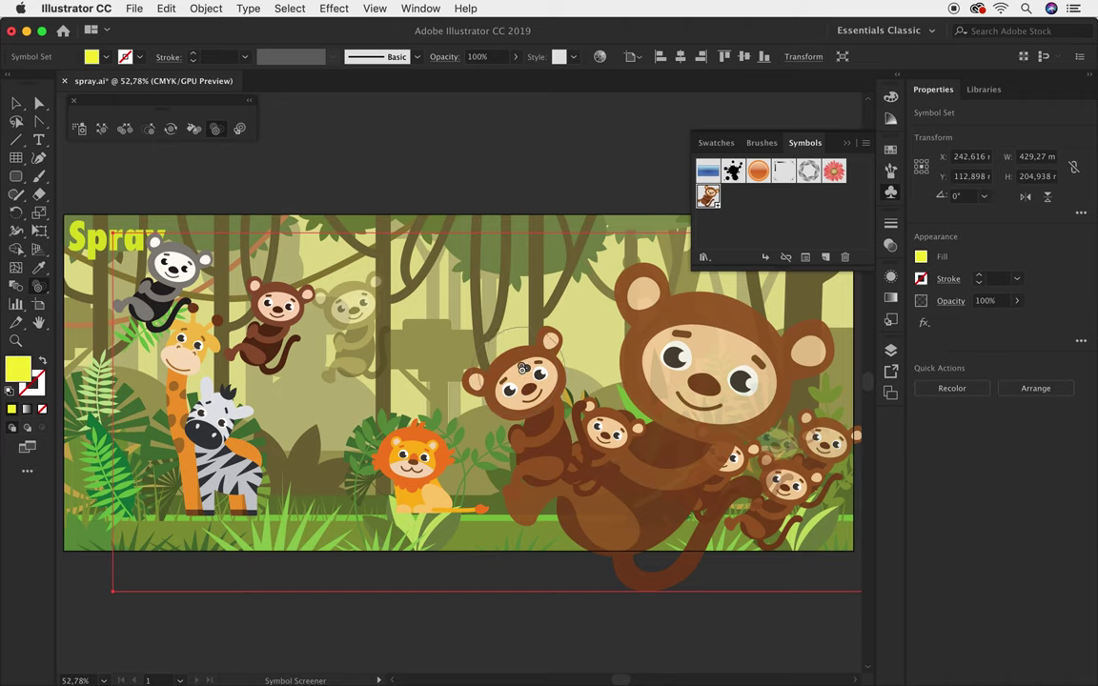
left_click(291, 322)
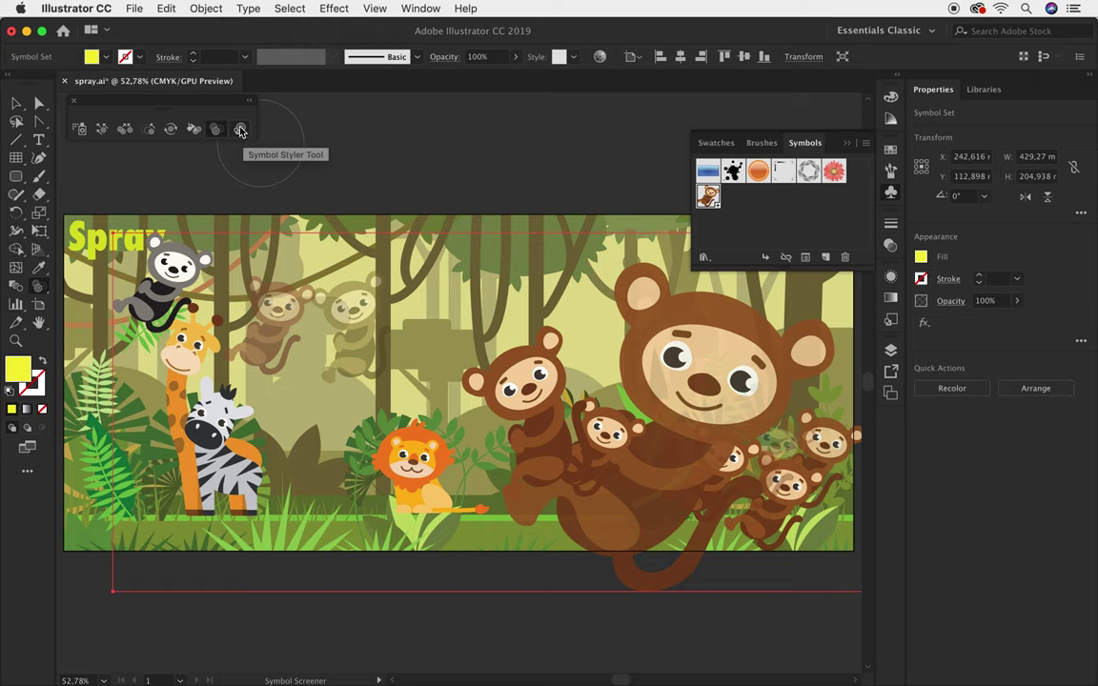
Step: Apply a grey-blue graphic style to the middle monkey with the Symbol Styler
left_click(241, 129)
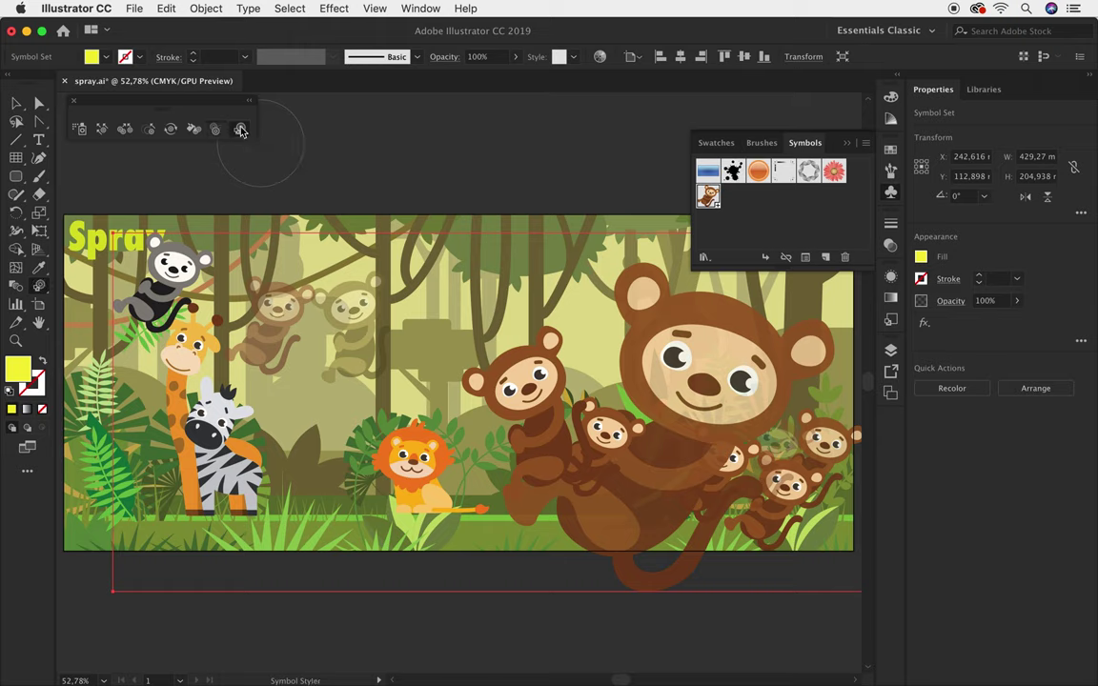
left_click(891, 373)
left_click(890, 351)
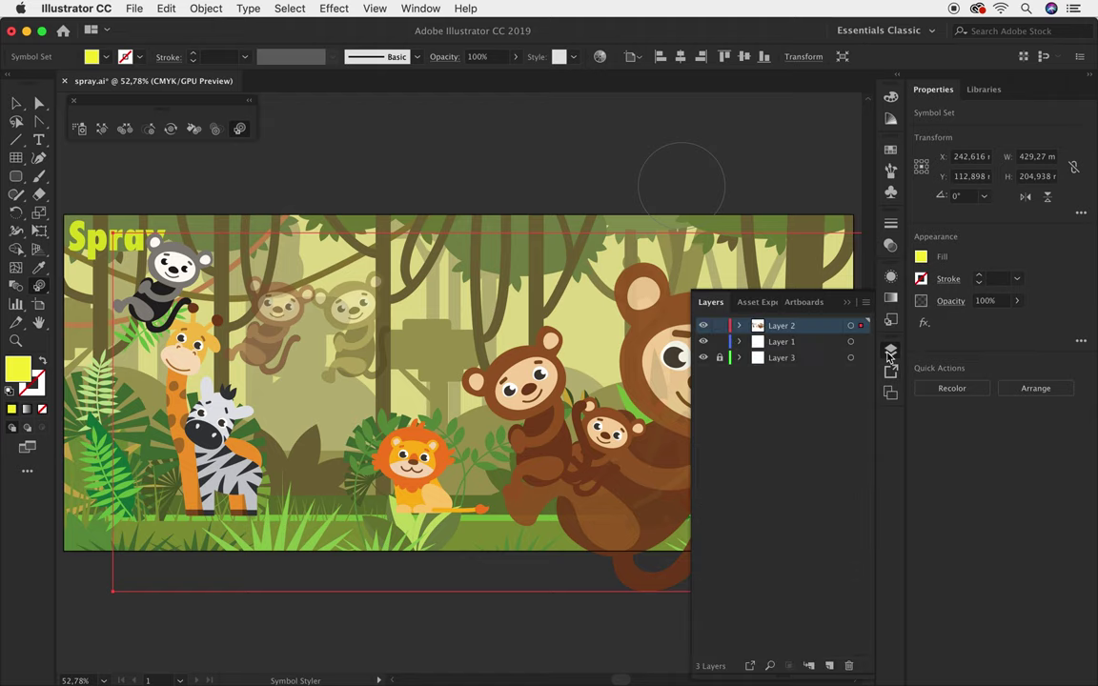
left_click(890, 322)
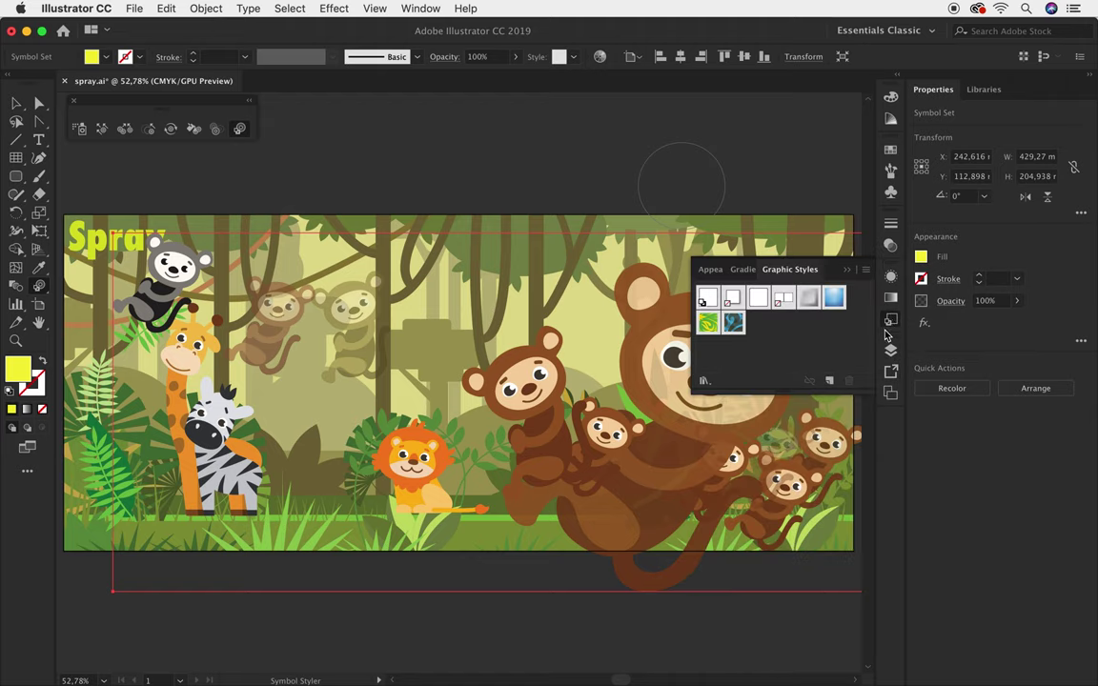
left_click(834, 300)
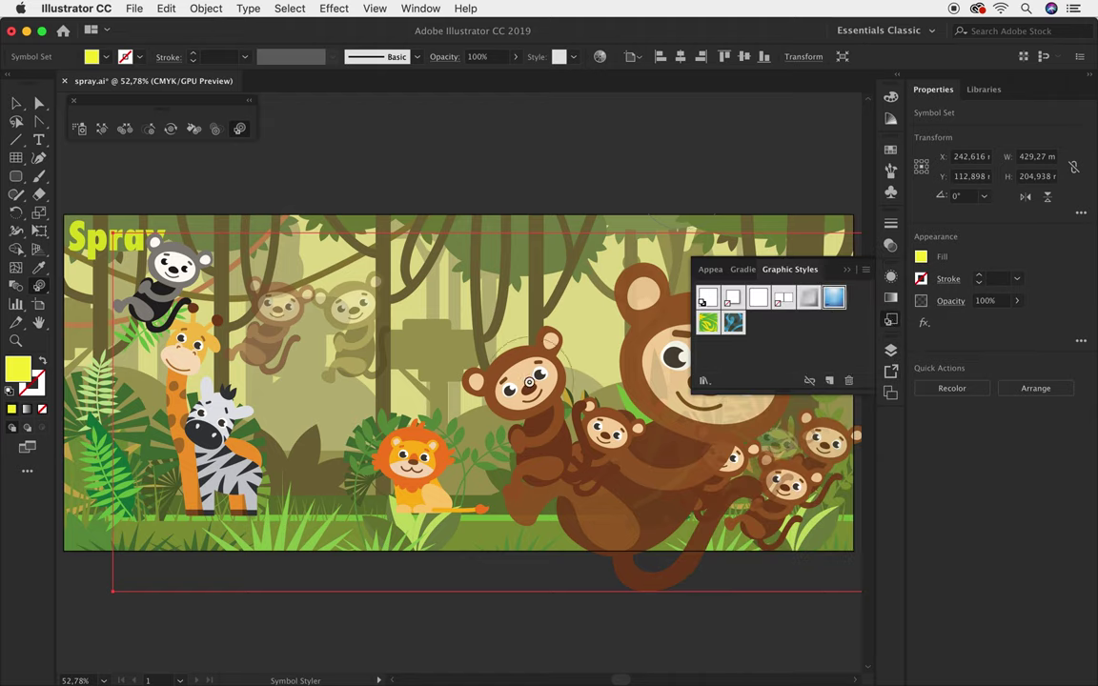
left_click(531, 416)
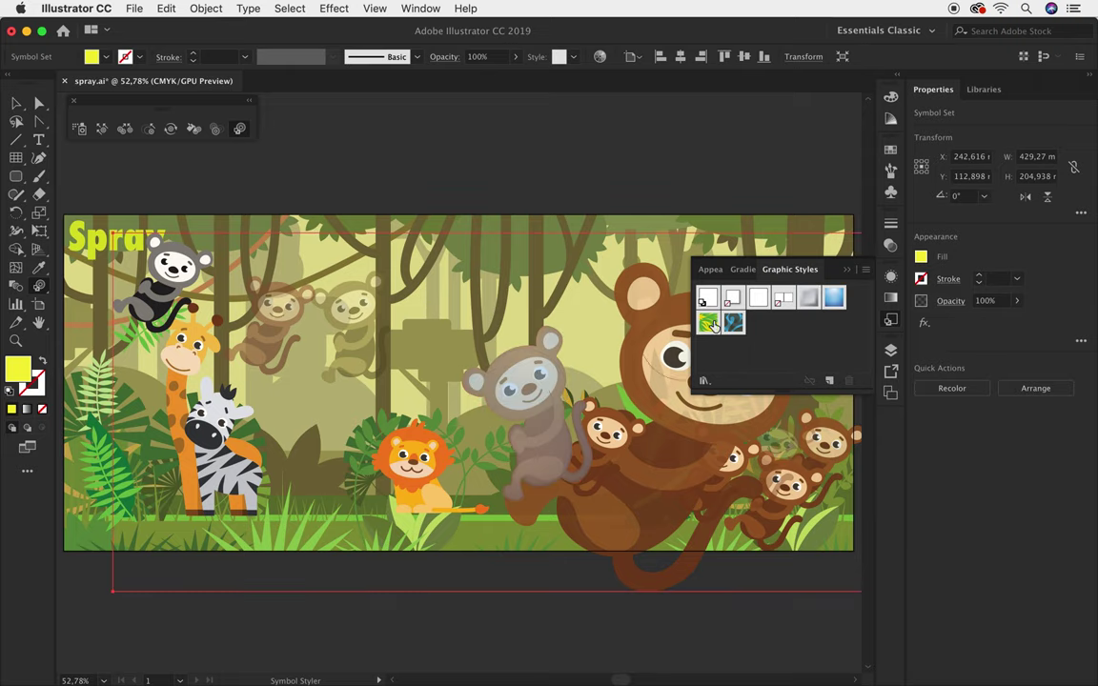
Step: Brush the green leafy graphic style onto the big foreground monkey
left_click(710, 324)
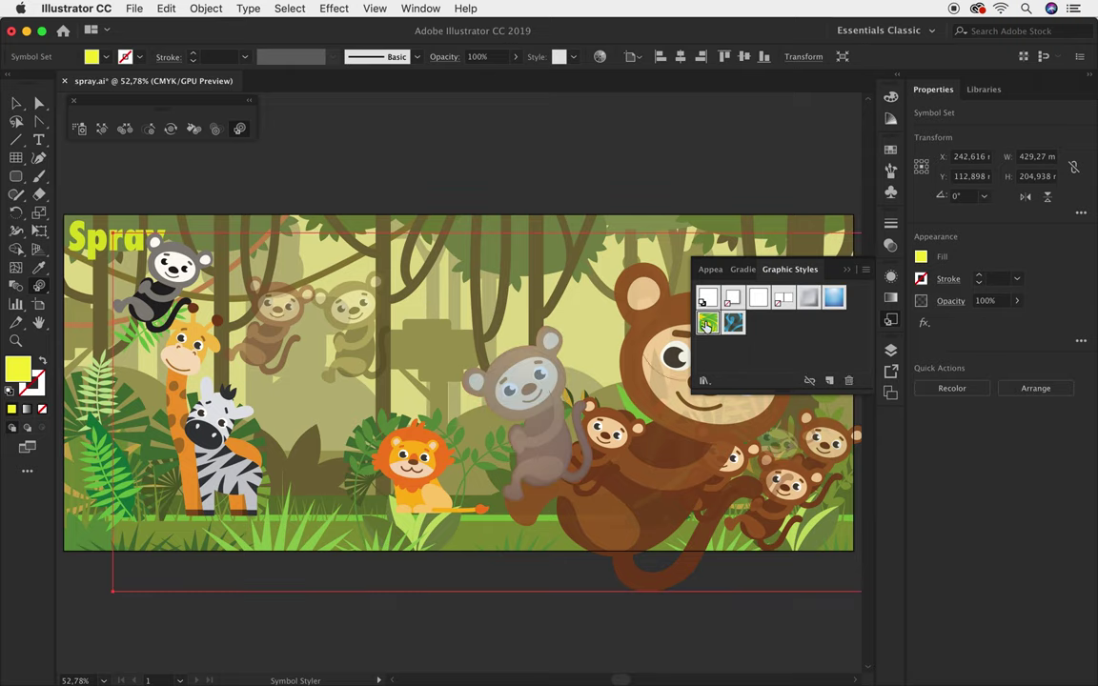
left_click(501, 399)
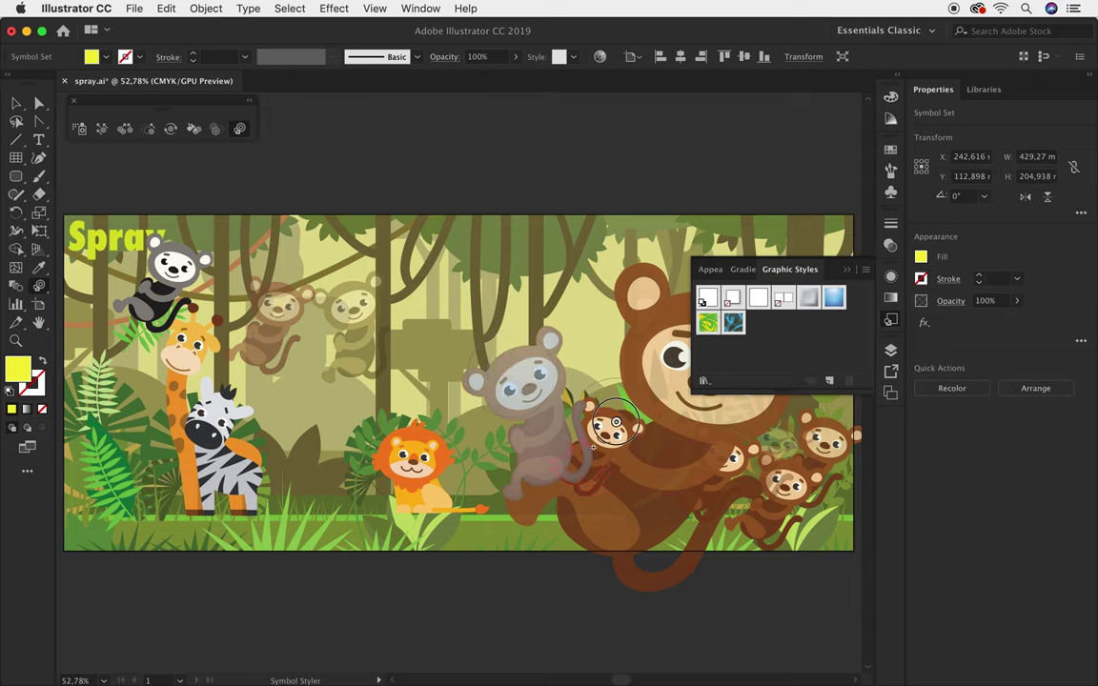
left_click_drag(672, 466, 680, 443)
left_click(678, 443)
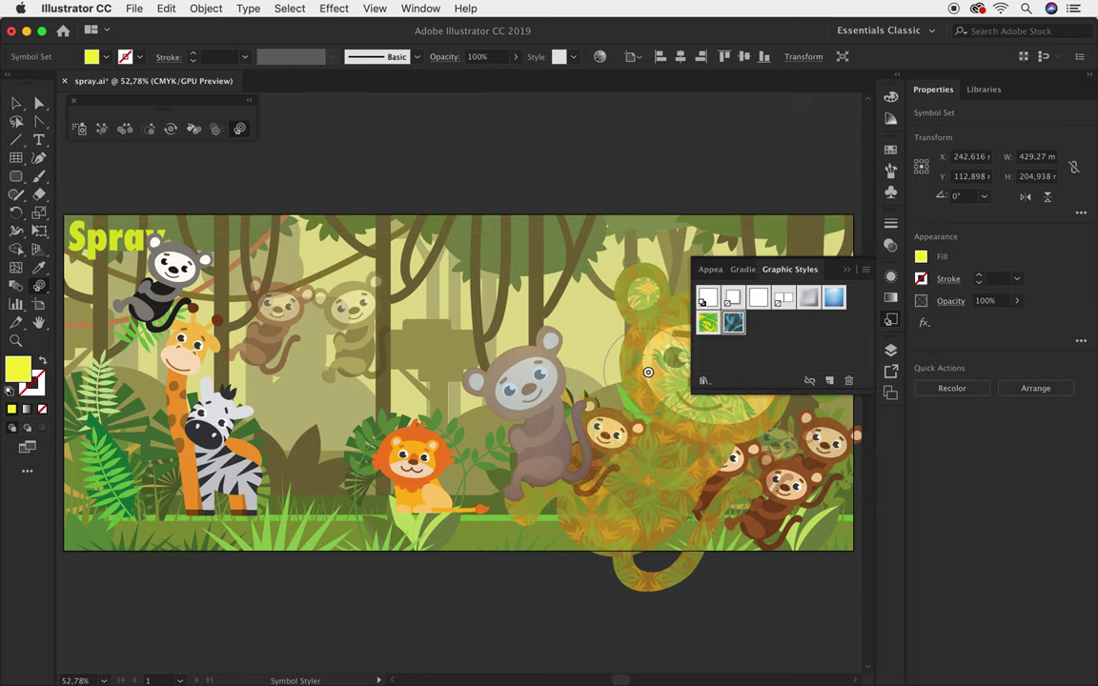
key("space")
left_click_drag(652, 363, 461, 361)
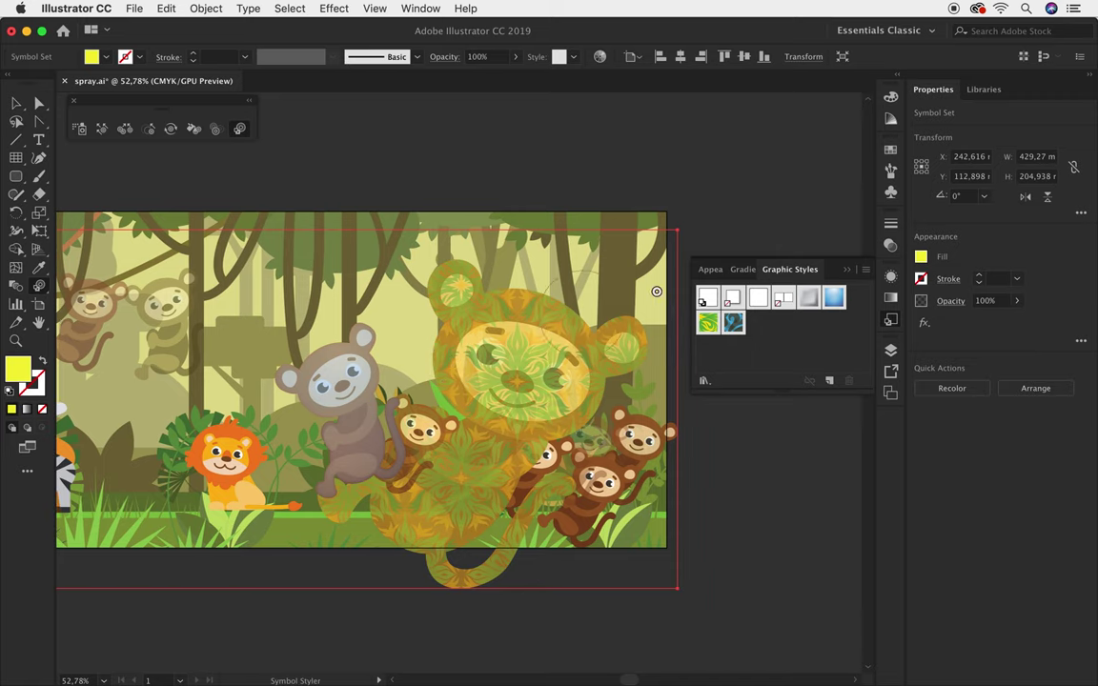
scroll(684, 300, "left", 5)
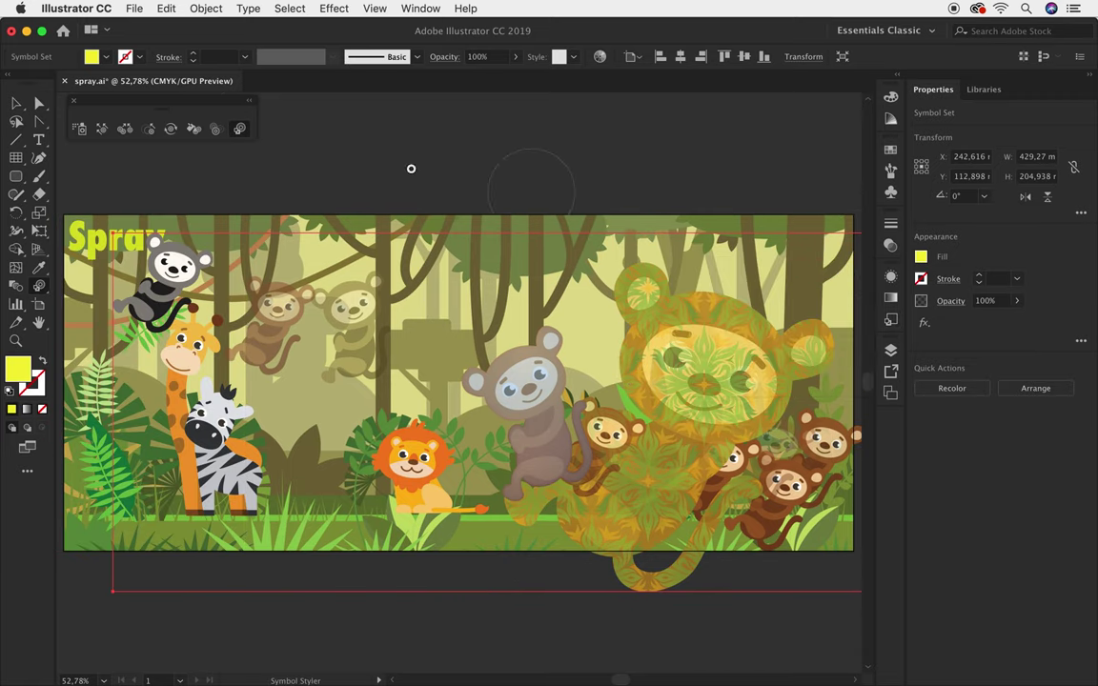
left_click(444, 170)
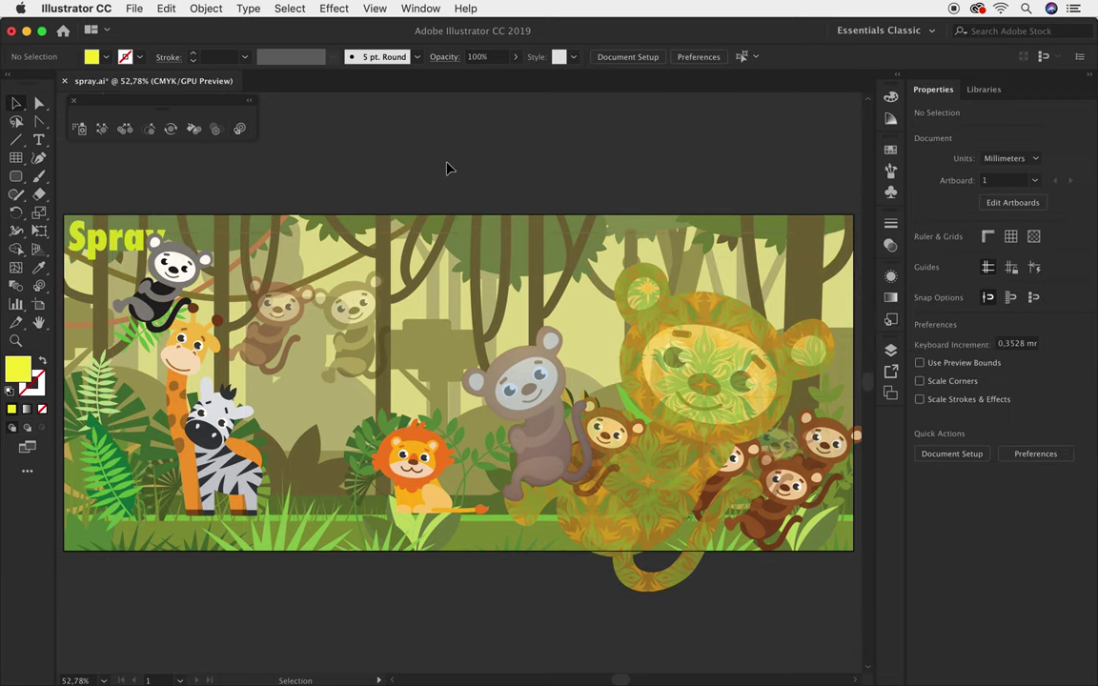